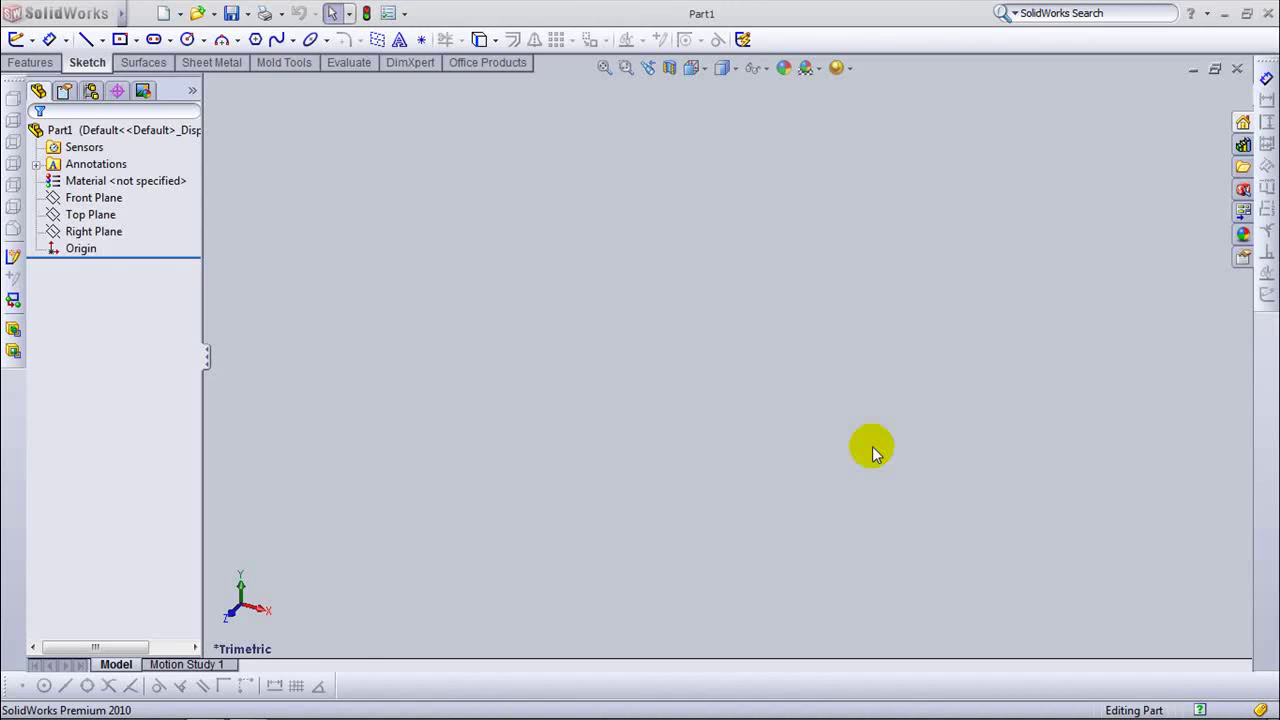
Step: Start a sketch on the Right Plane and draw a hexagon centred on the origin
click(90, 232)
click(30, 62)
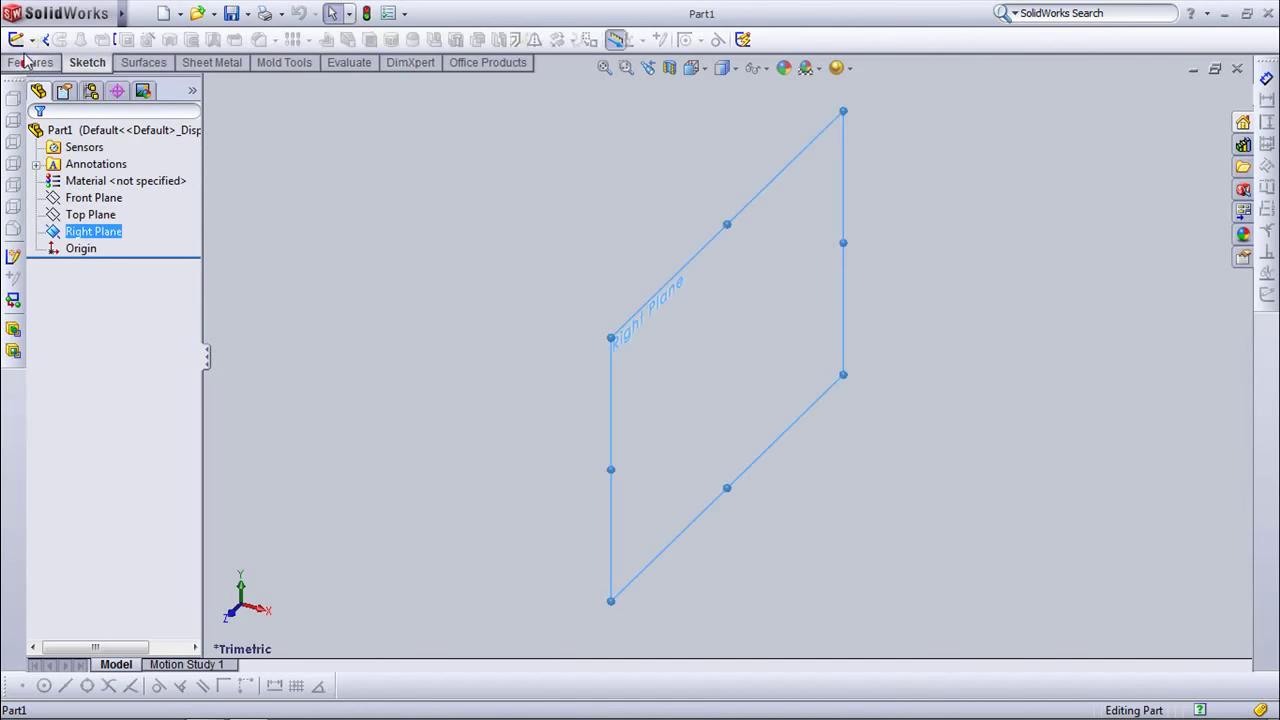
click(256, 40)
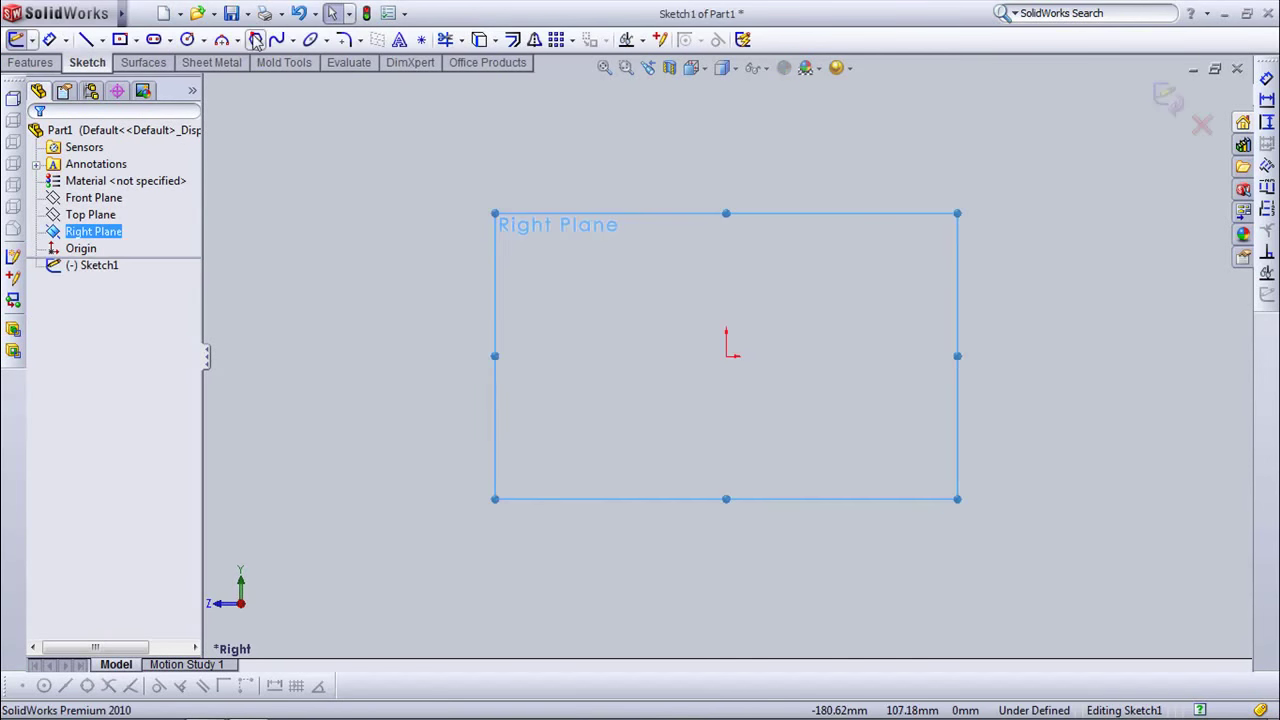
drag(726, 355, 803, 356)
Step: Dimension the hexagon's inscribed circle to Ø18 mm and zoom to fit
click(49, 40)
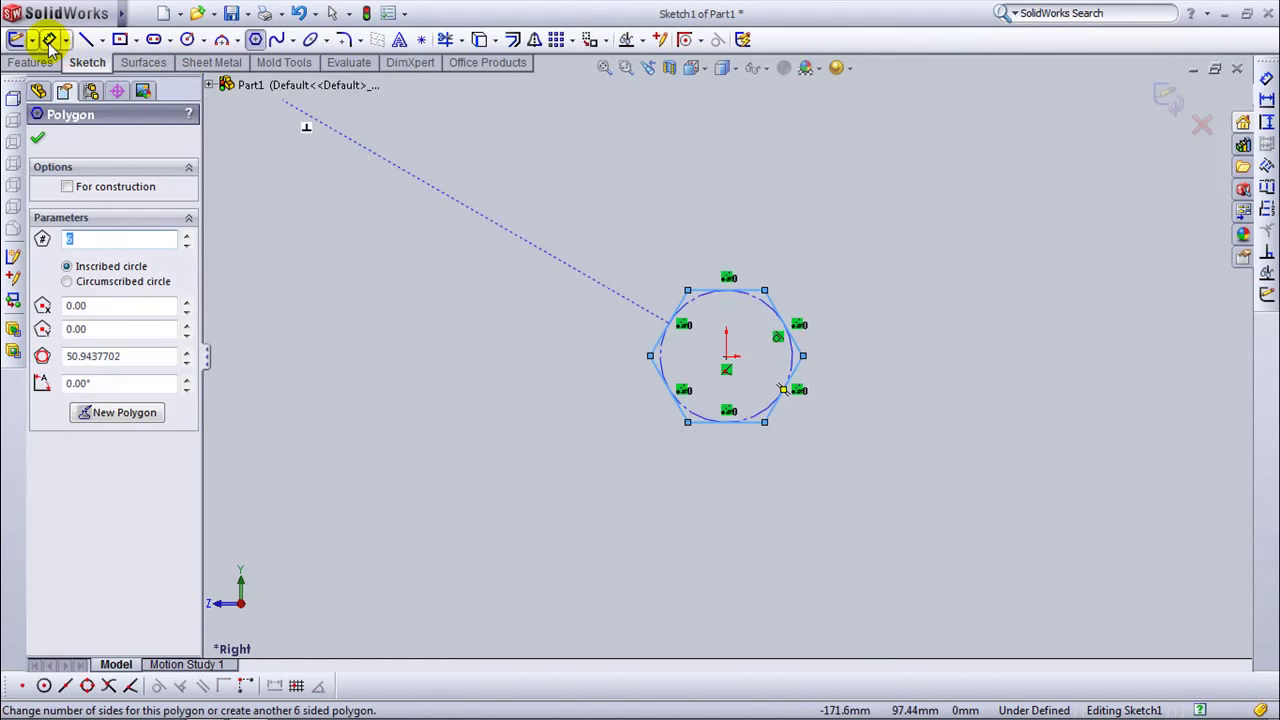
click(752, 296)
click(745, 284)
click(740, 248)
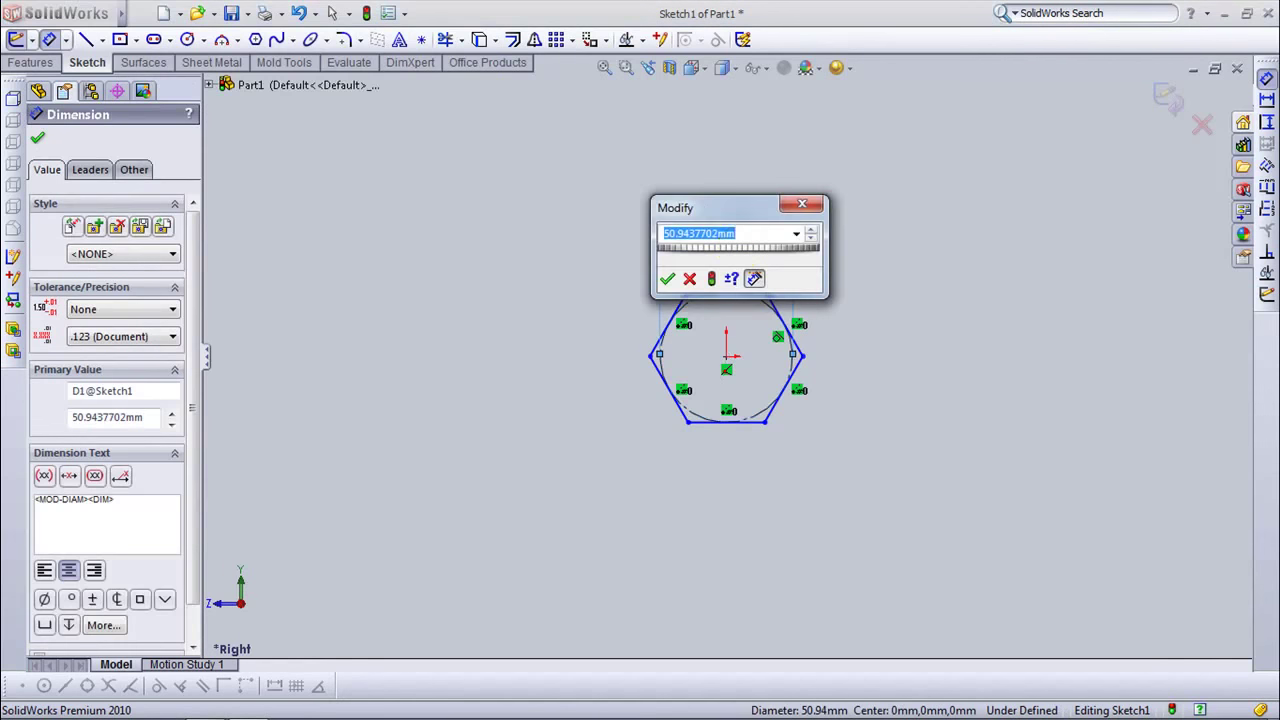
click(667, 278)
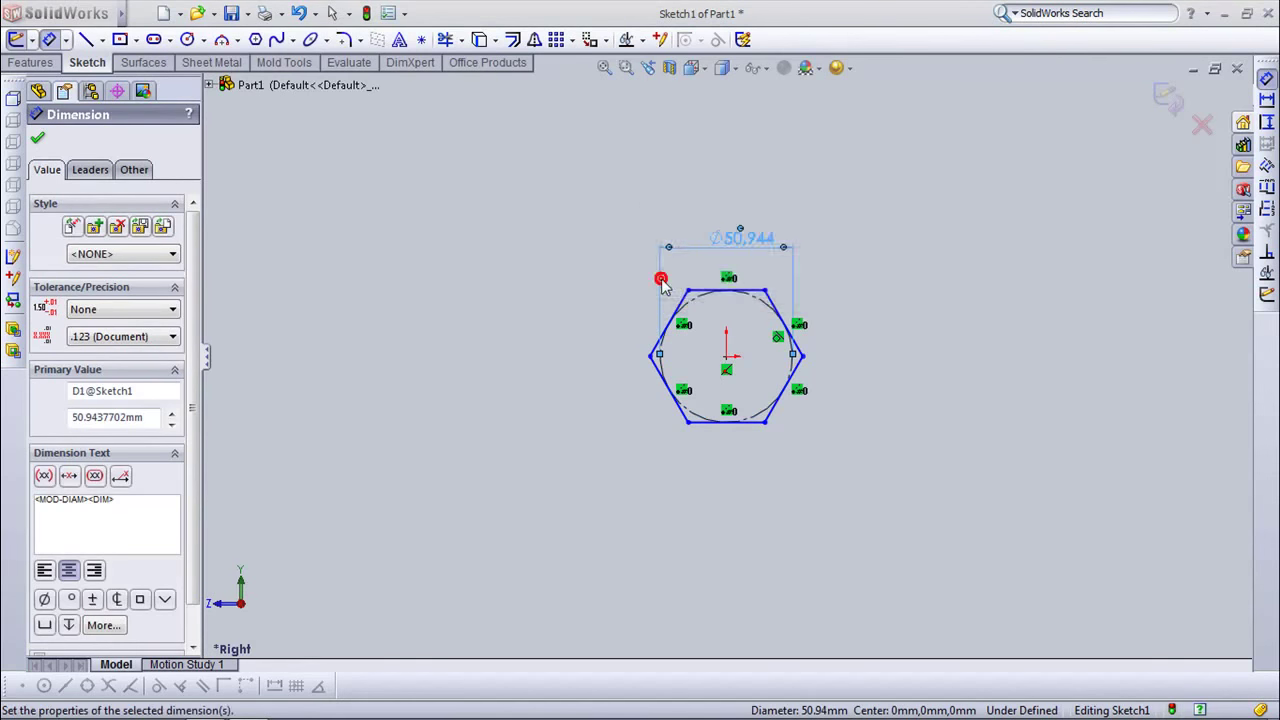
click(730, 258)
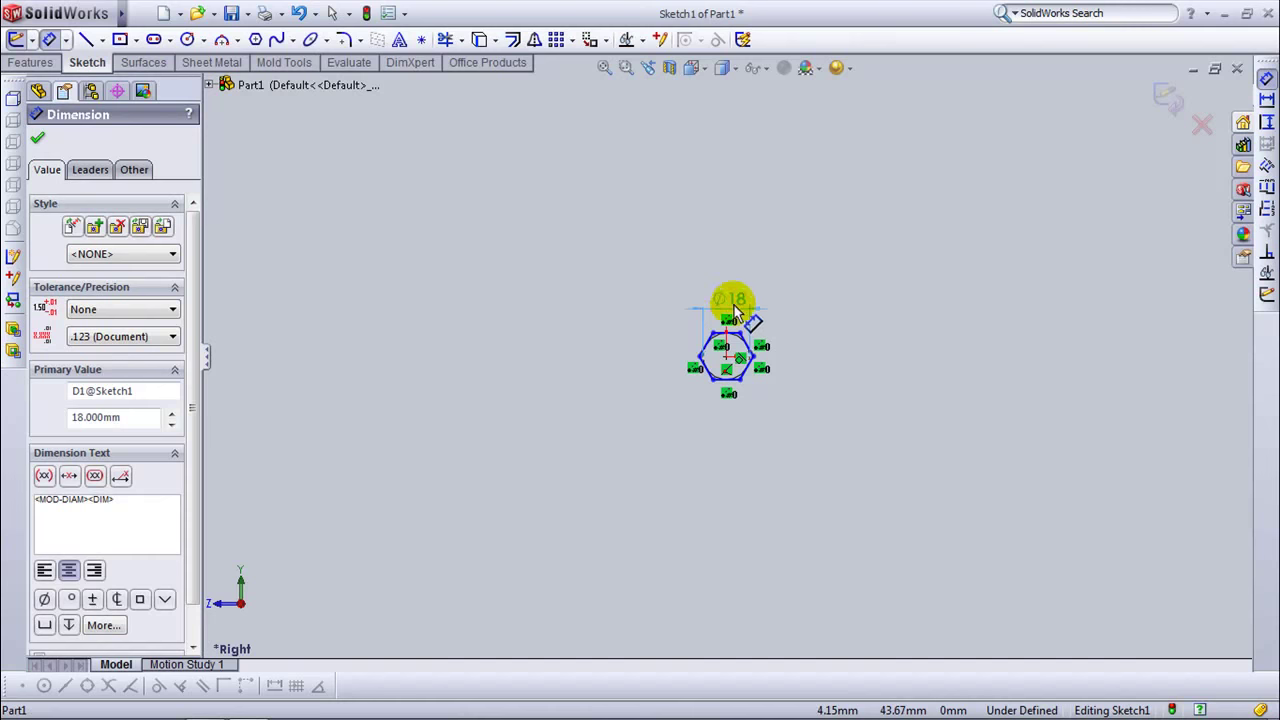
click(604, 67)
click(187, 40)
Step: Draw a circle at the origin and dimension it to Ø10.1 mm
click(726, 462)
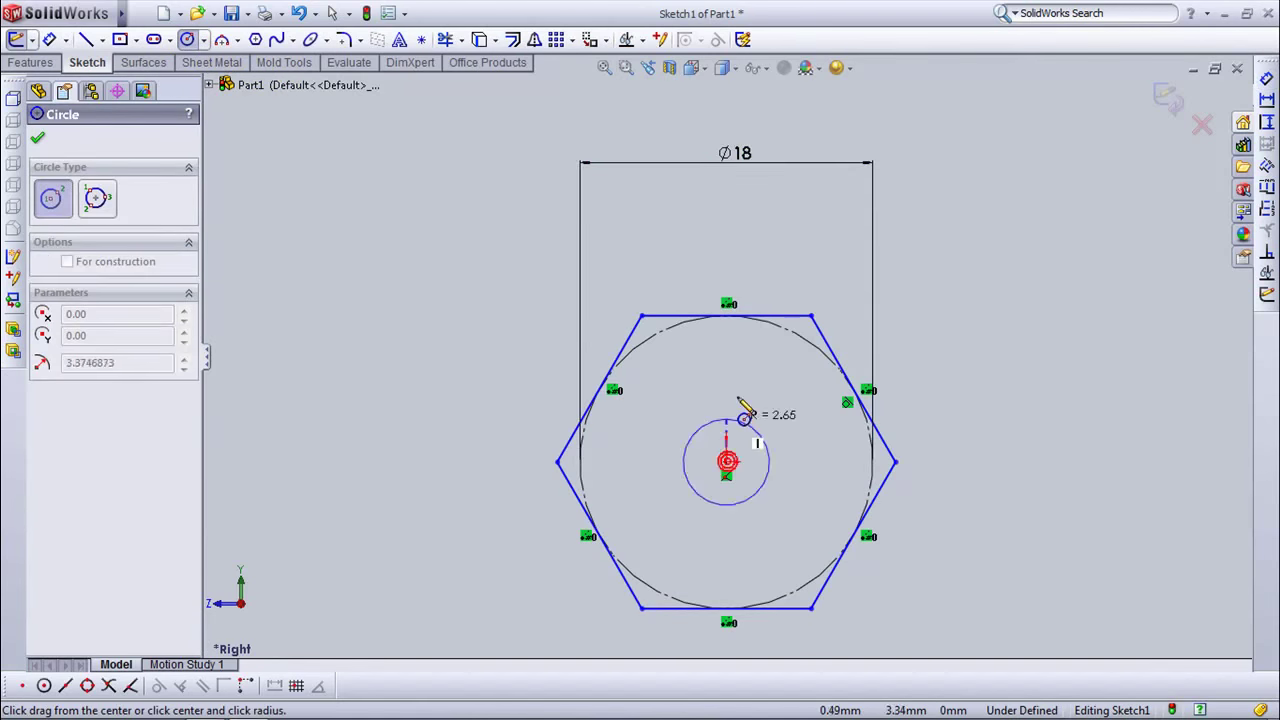
click(740, 388)
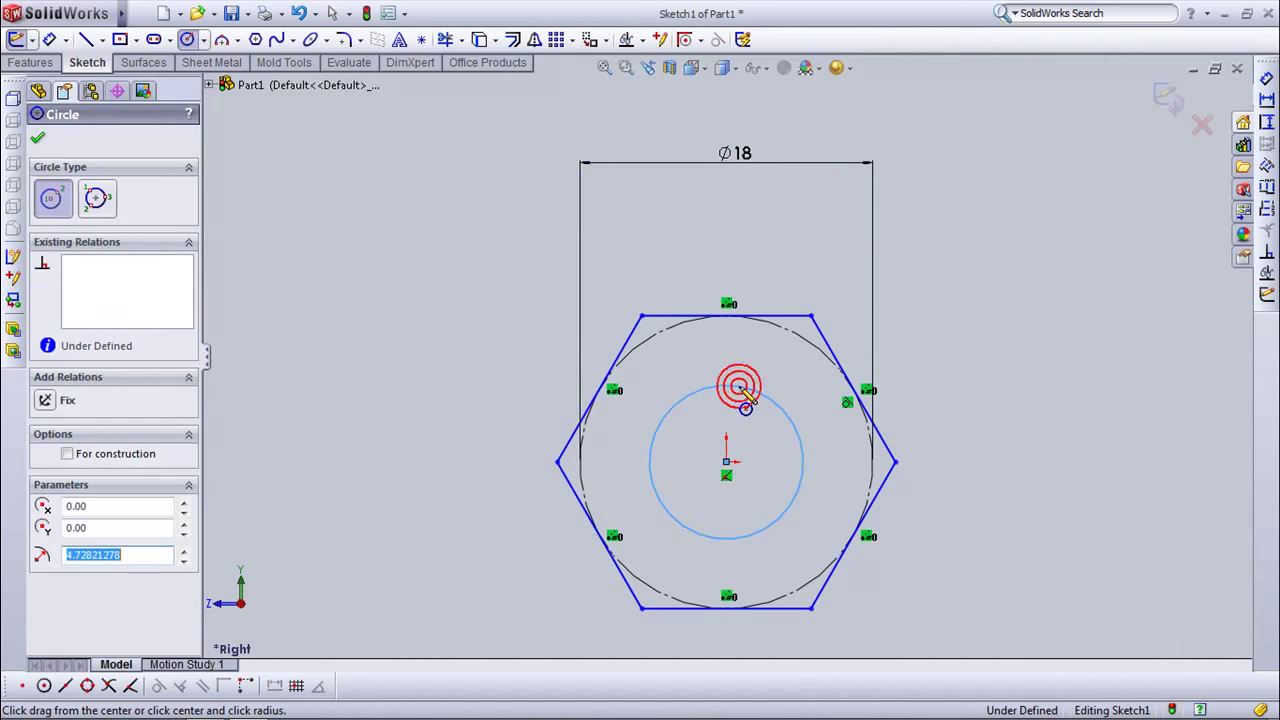
click(48, 39)
click(743, 392)
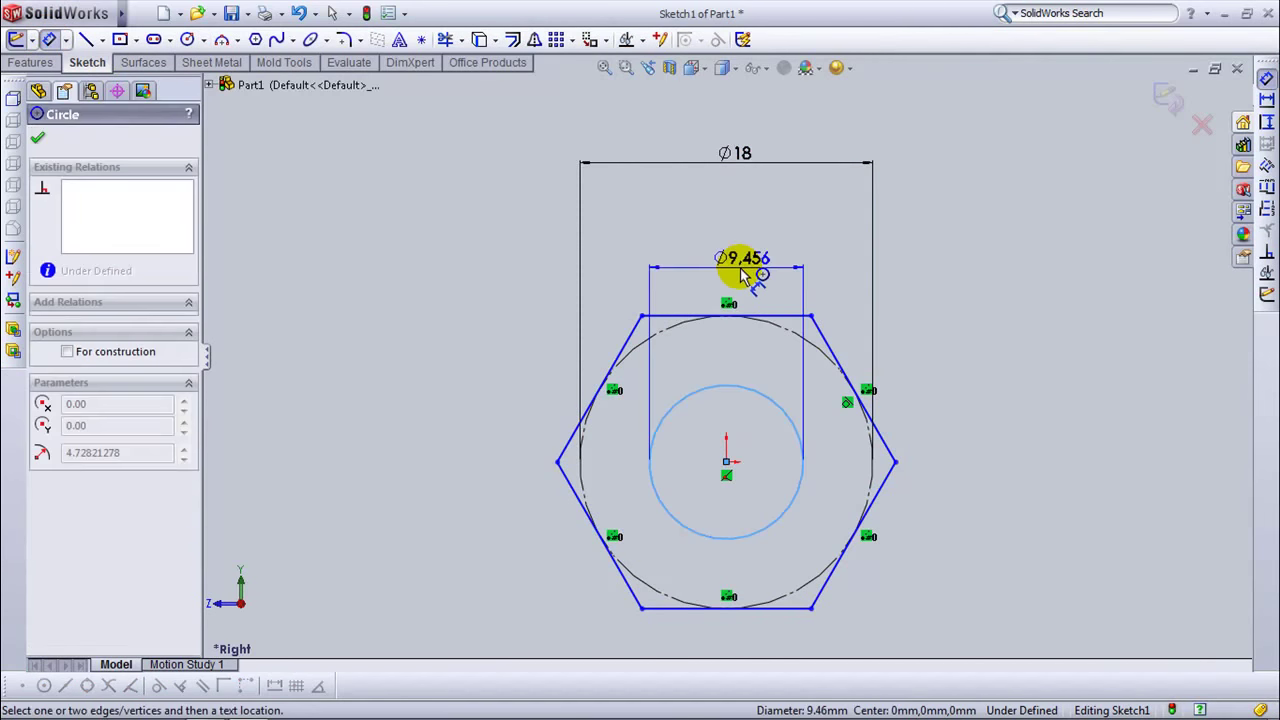
click(742, 277)
text(10.)
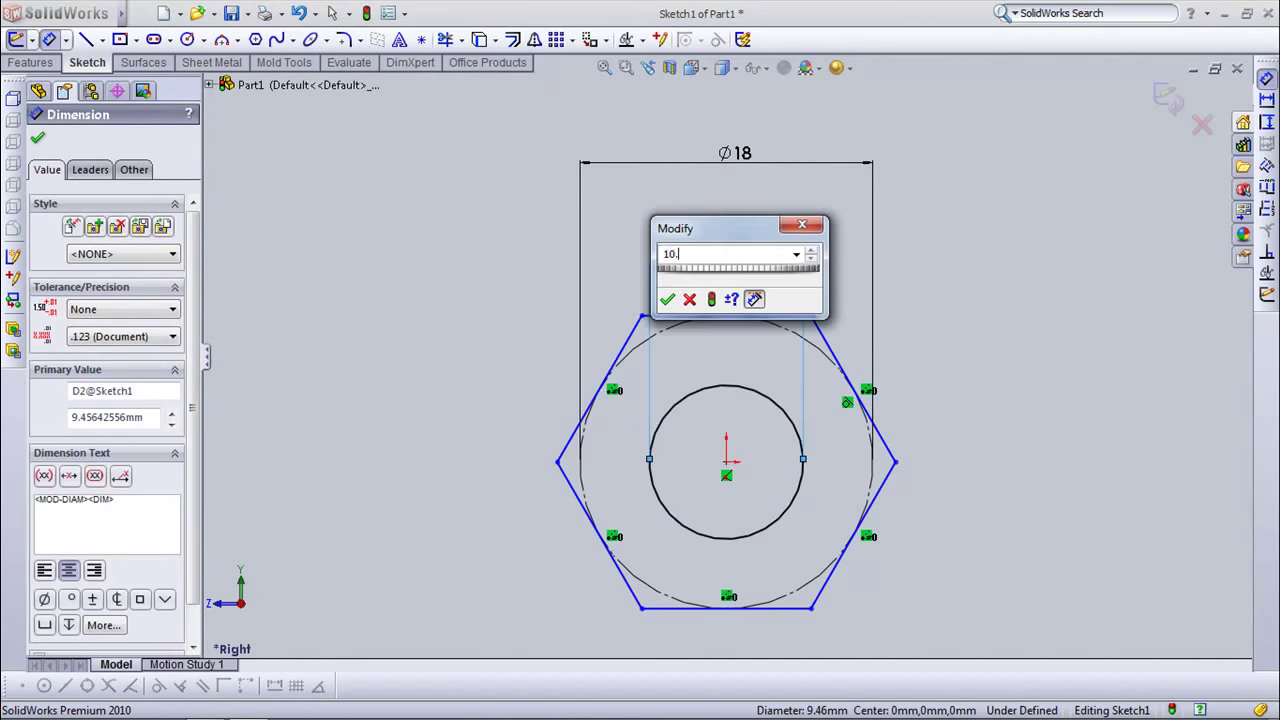
click(667, 299)
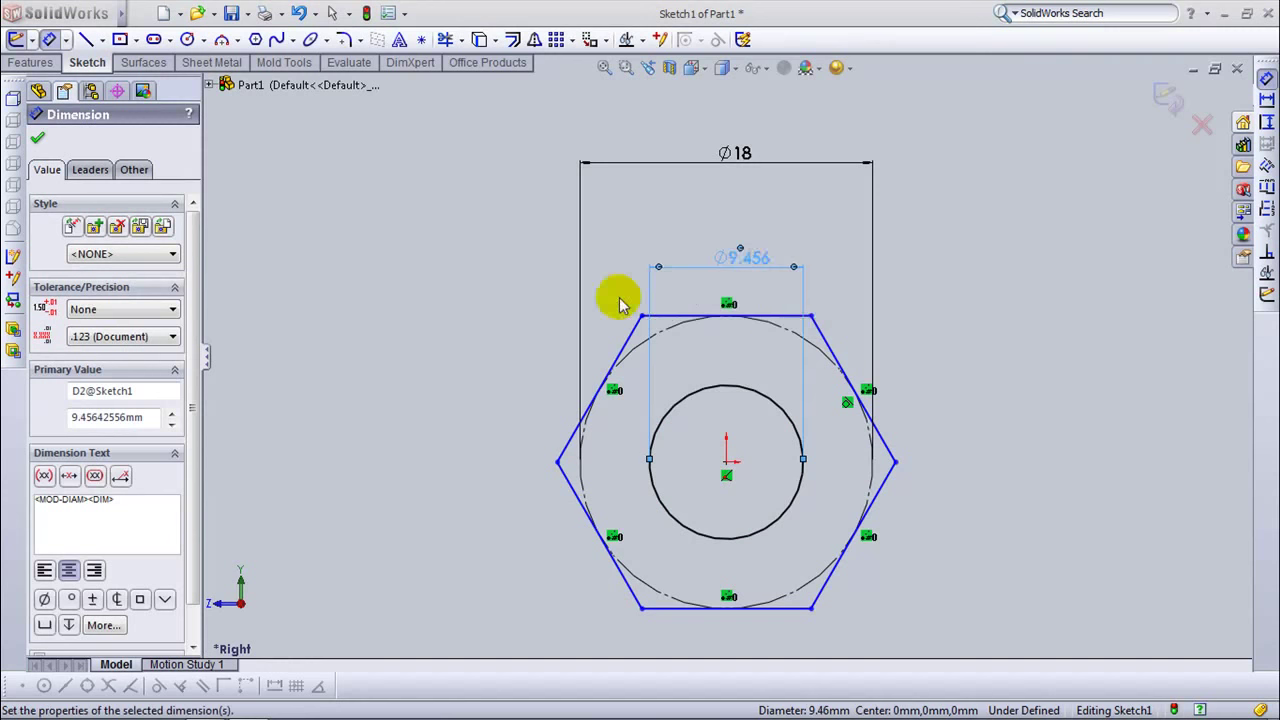
click(37, 138)
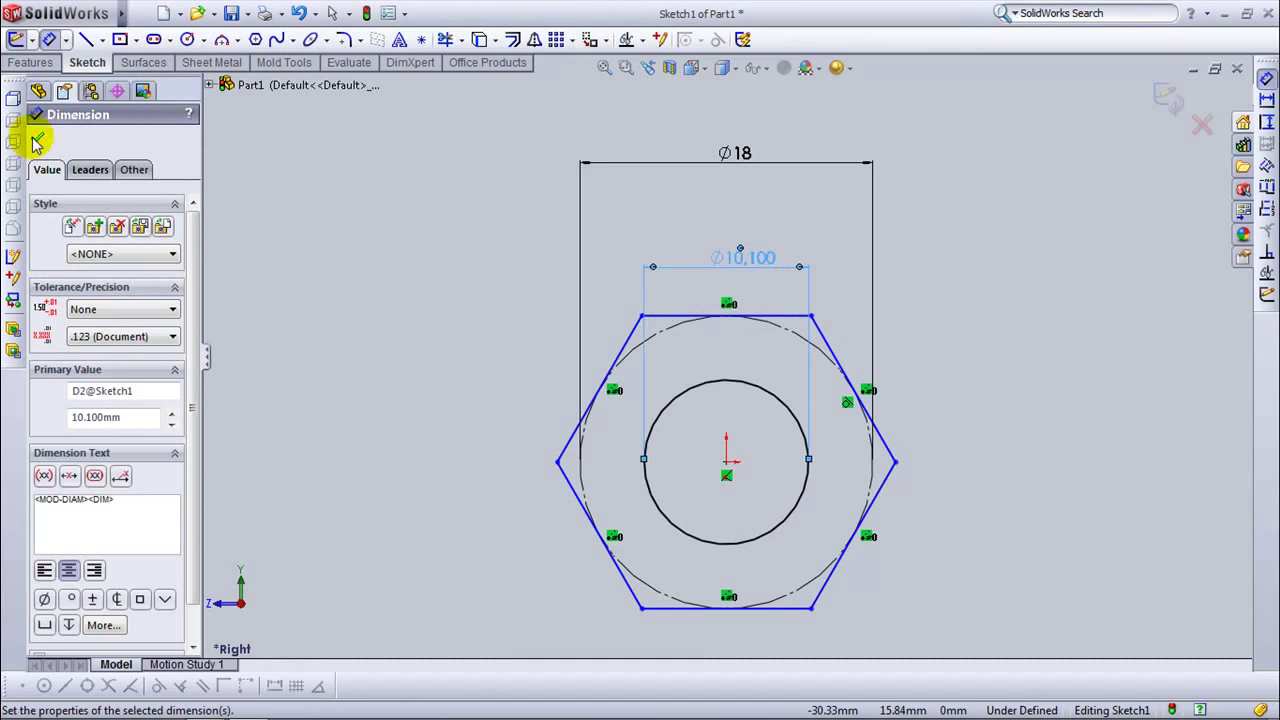
Step: Add a Horizontal relation to the hexagon's top edge
click(680, 320)
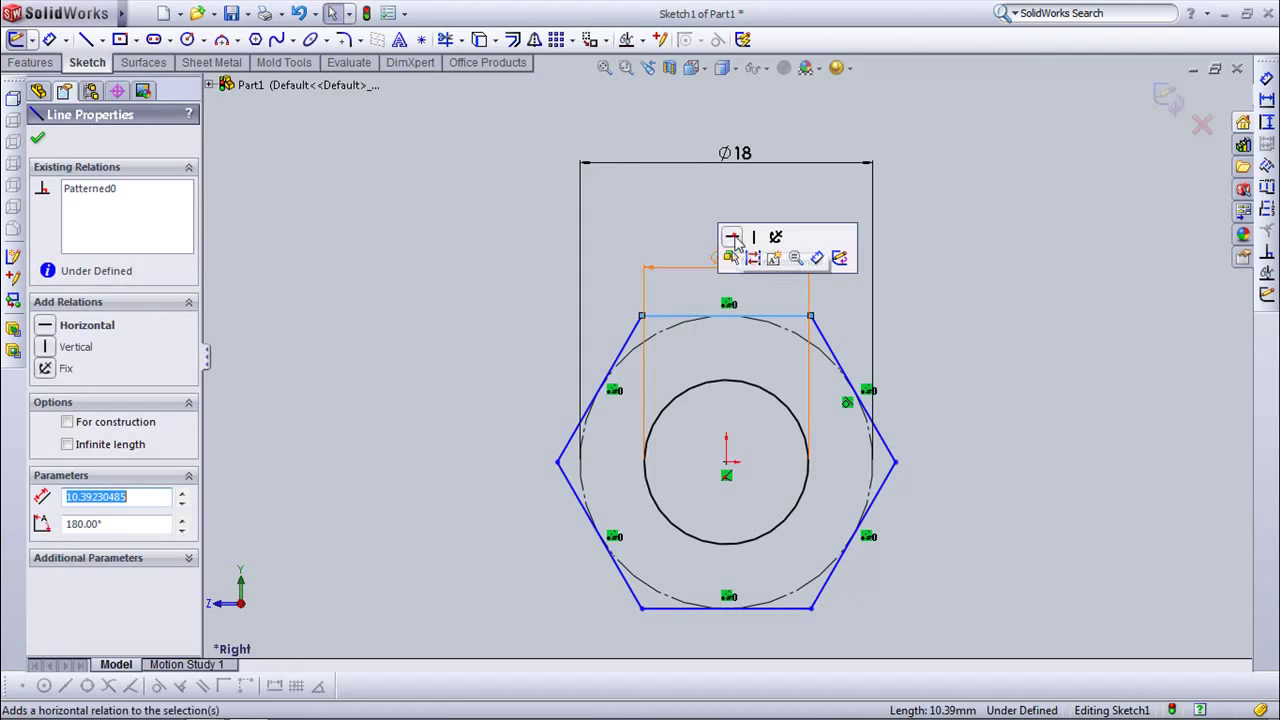
click(732, 237)
click(44, 143)
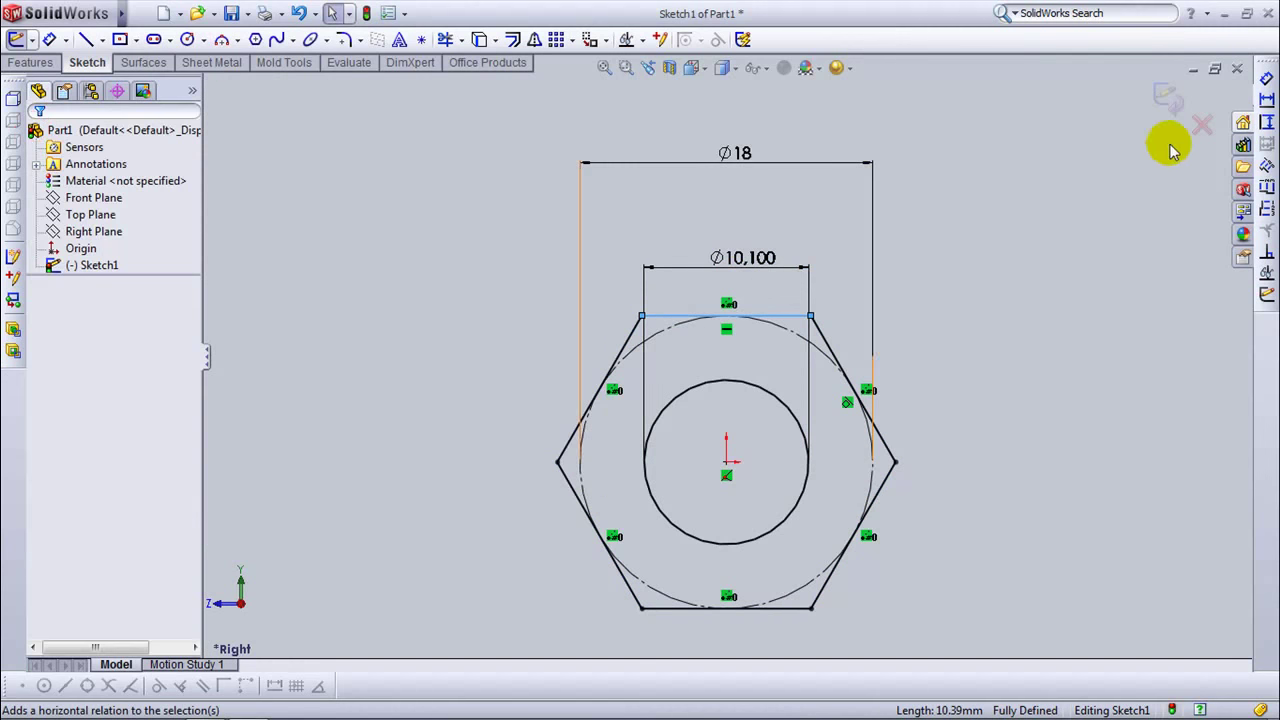
Step: Extrude the hex sketch Mid Plane to a 10.80 mm depth
key(e)
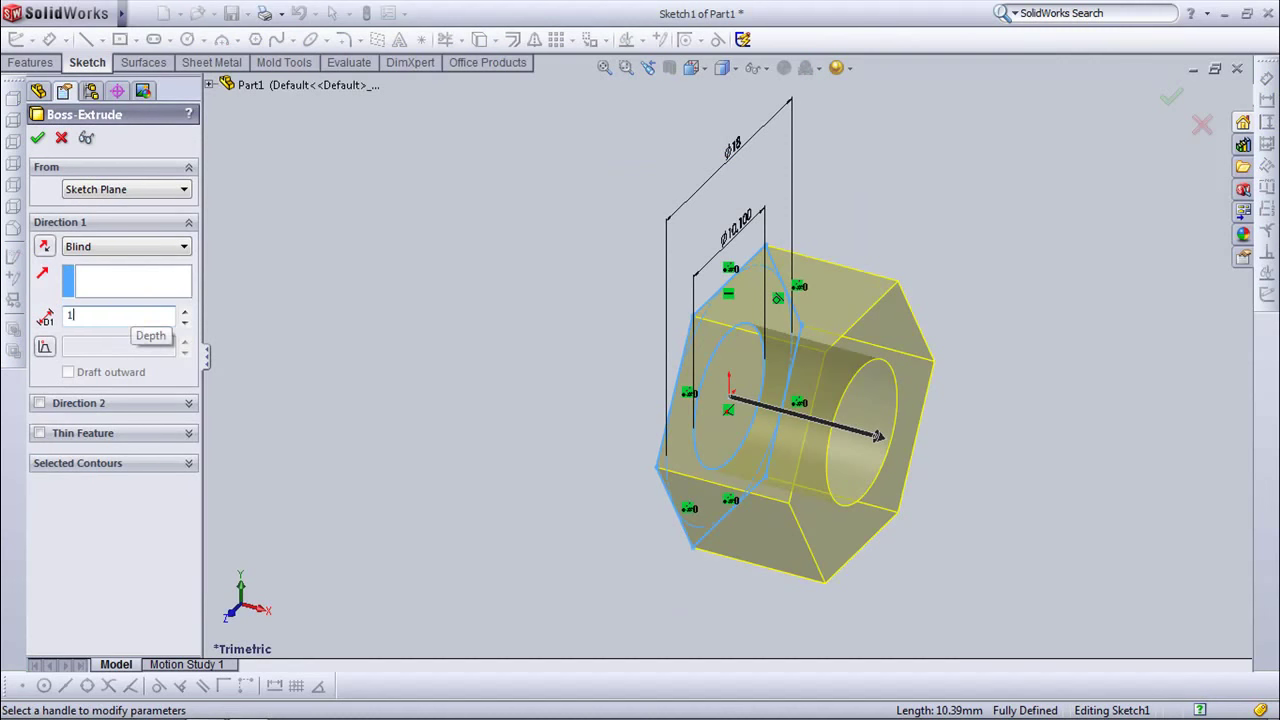
click(110, 246)
click(110, 317)
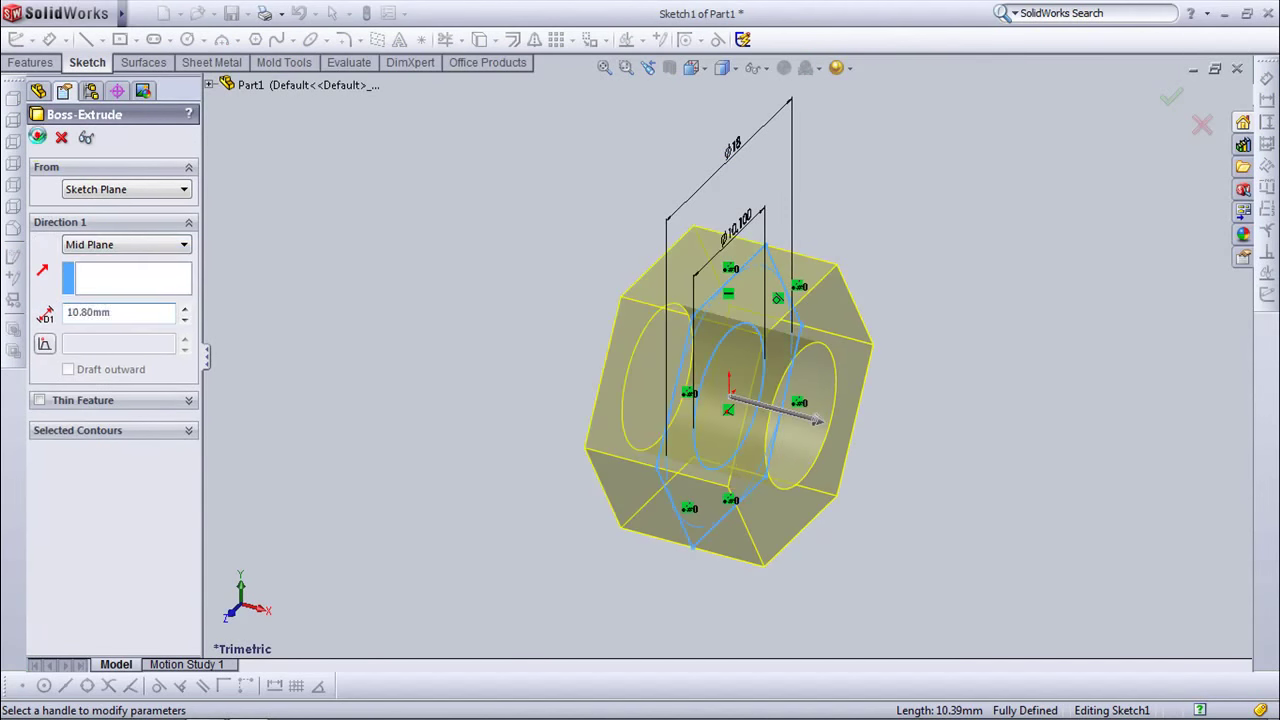
key(Return)
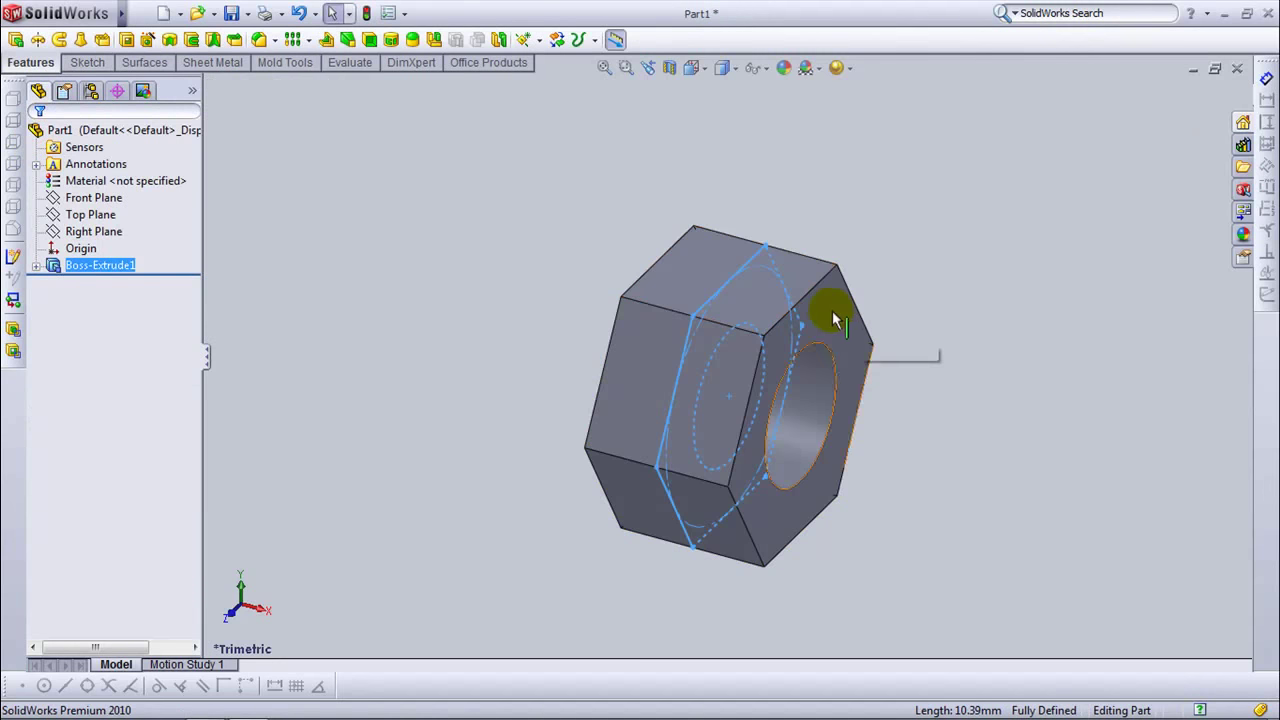
Step: On the nut's end face, sketch a circle from the hole centre out to the hex edge
click(832, 318)
click(127, 40)
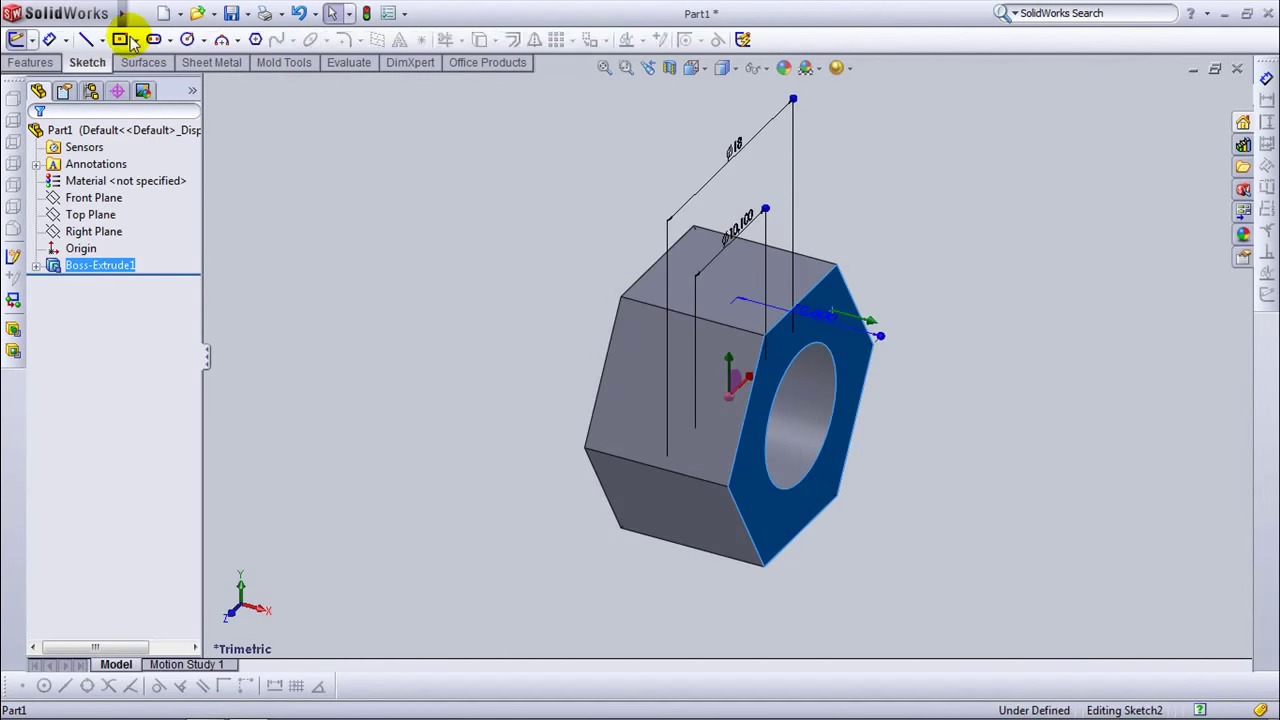
click(187, 40)
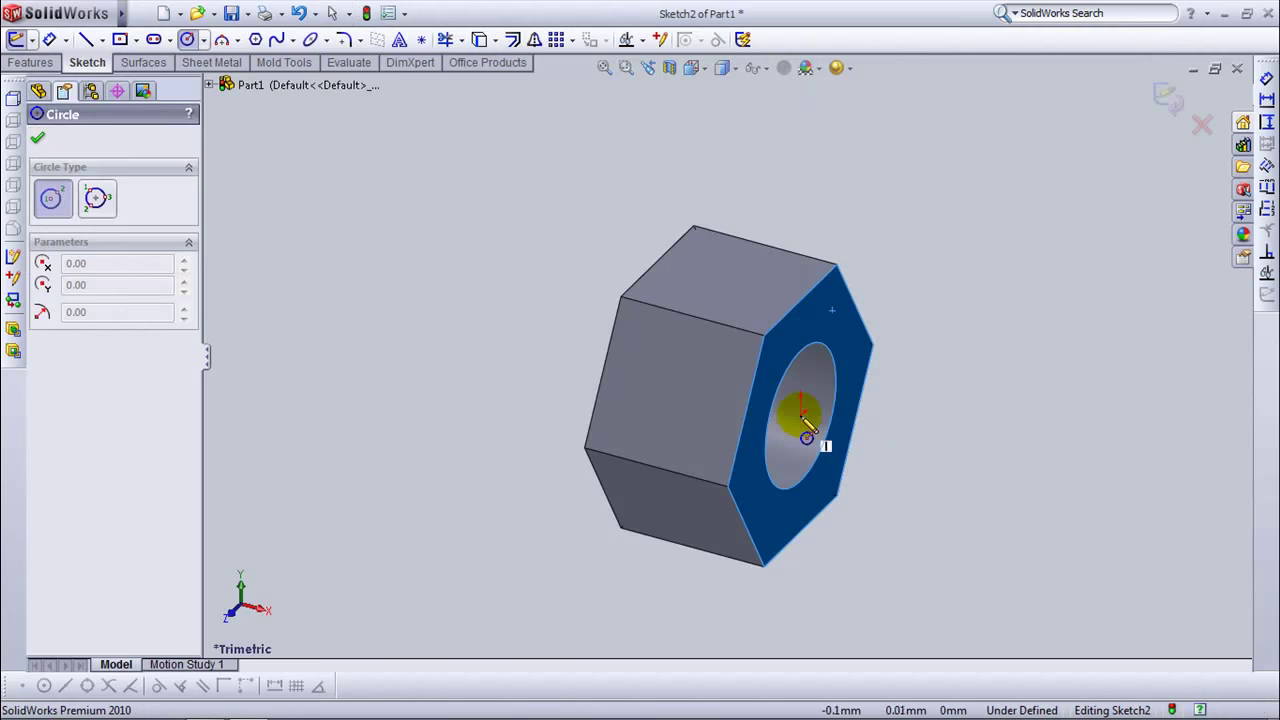
click(801, 410)
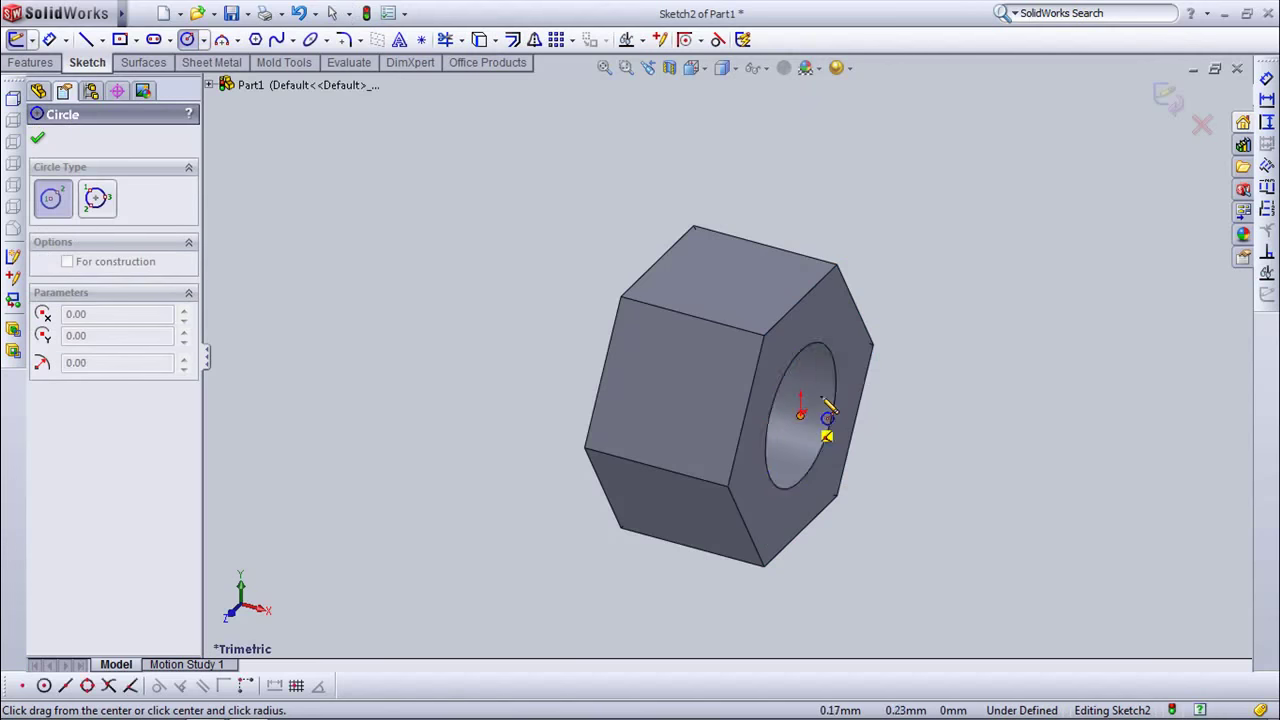
click(862, 318)
Step: Make the circle tangent to a hex edge and exit the sketch
click(668, 40)
click(665, 80)
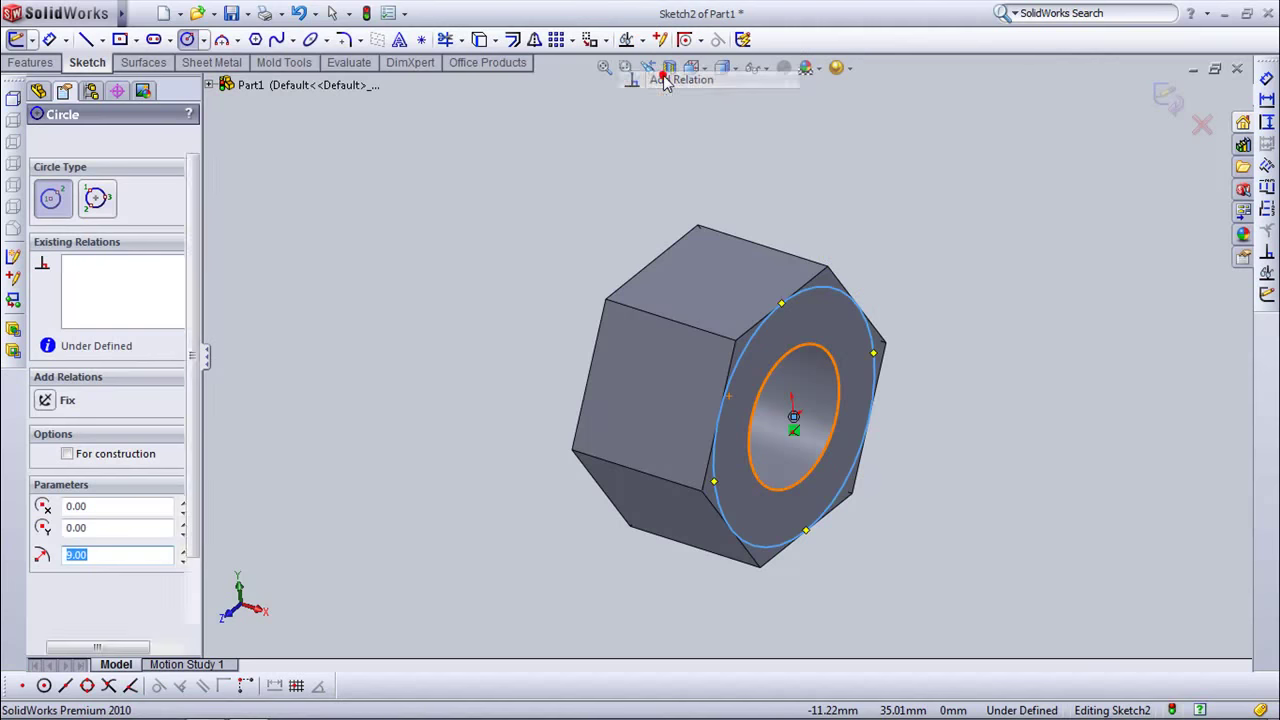
click(837, 280)
click(45, 433)
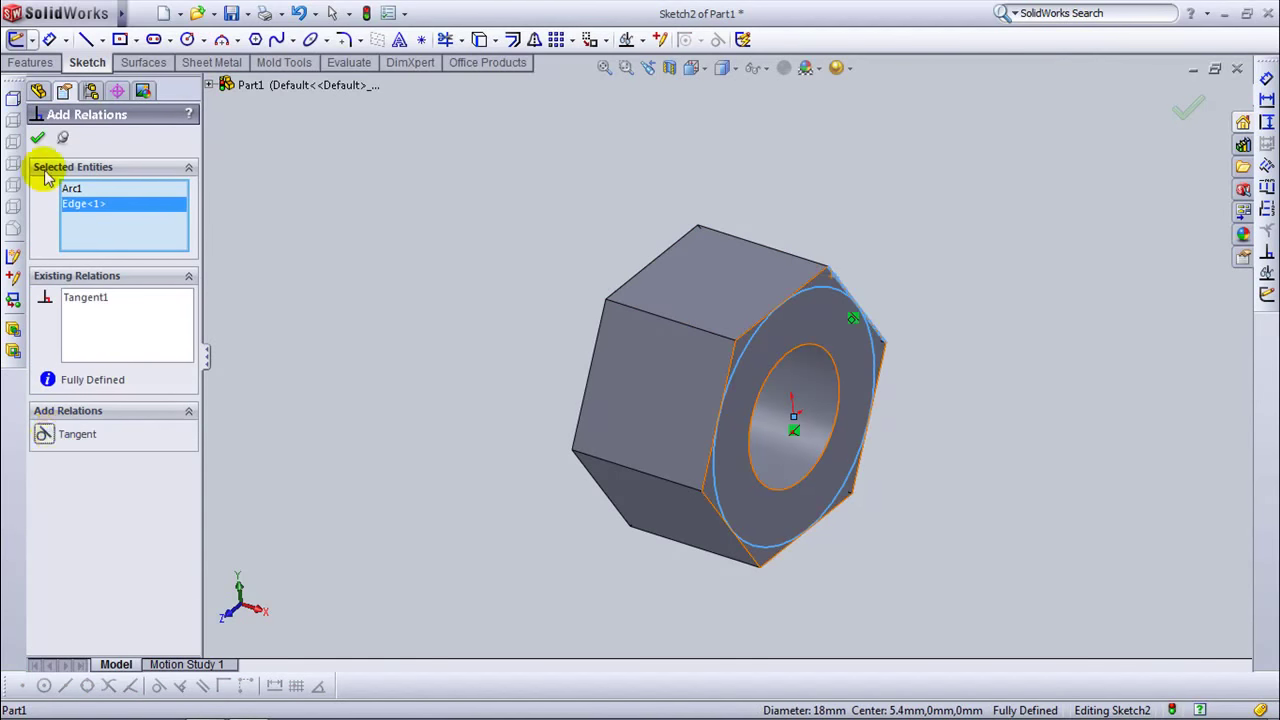
click(37, 137)
click(1161, 100)
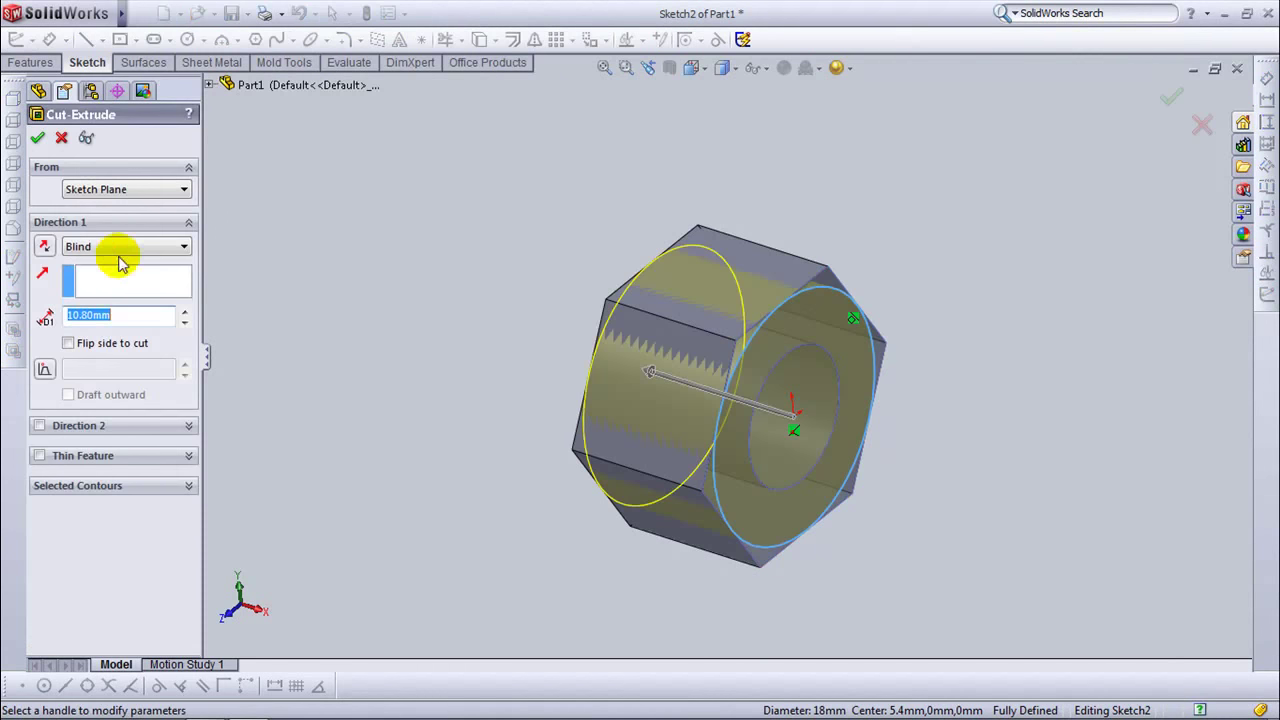
Step: Set the cut to Through All with Flip side to cut and a 60° draft
click(112, 247)
click(95, 275)
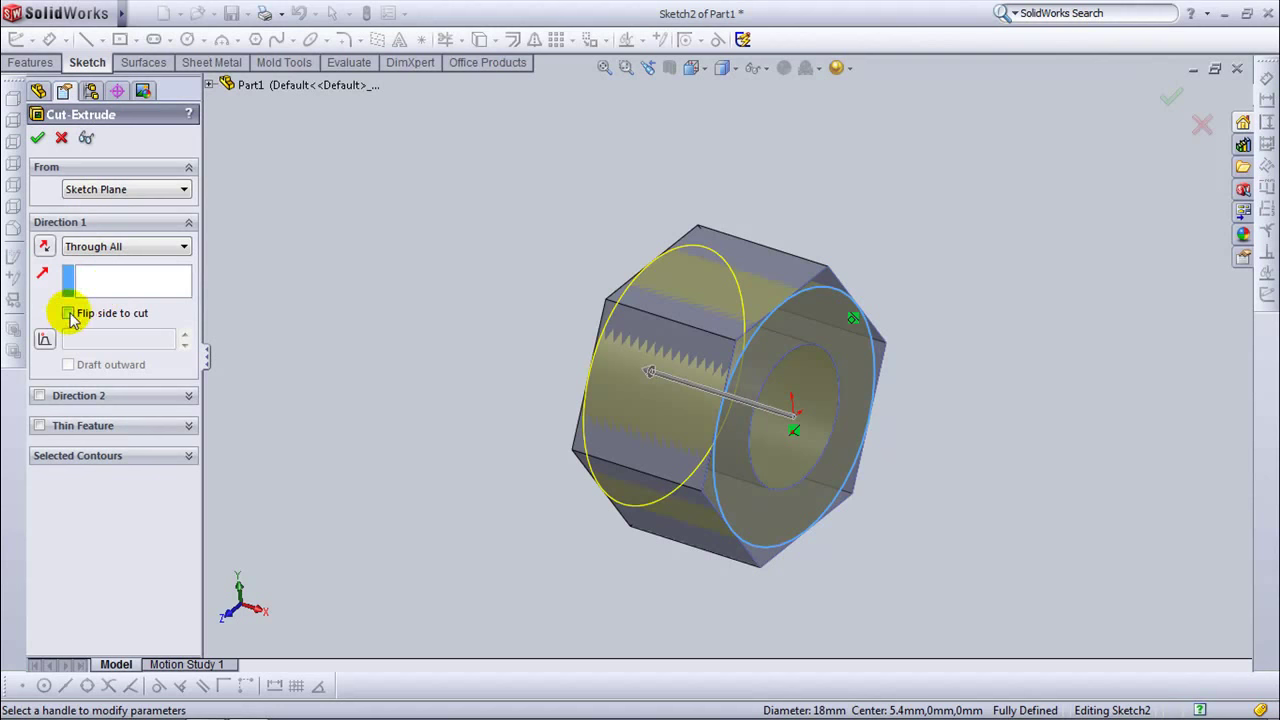
click(68, 314)
click(45, 339)
click(100, 337)
text(60)
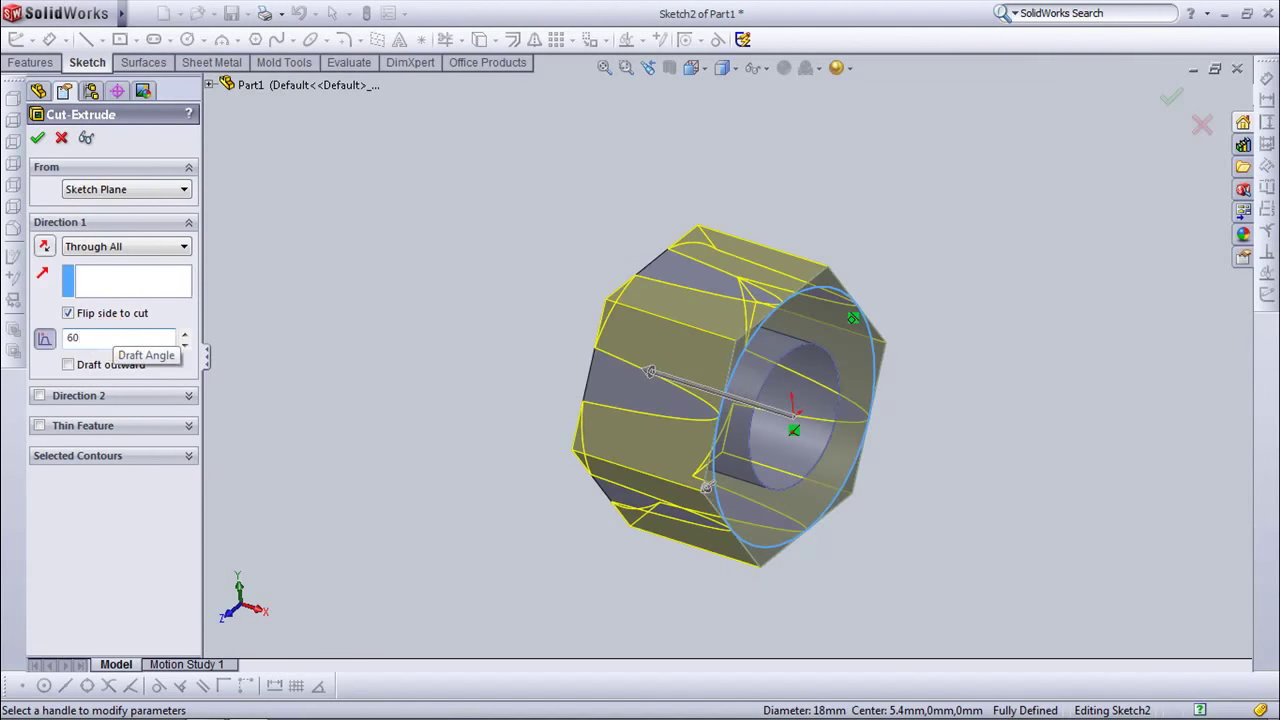
key(Return)
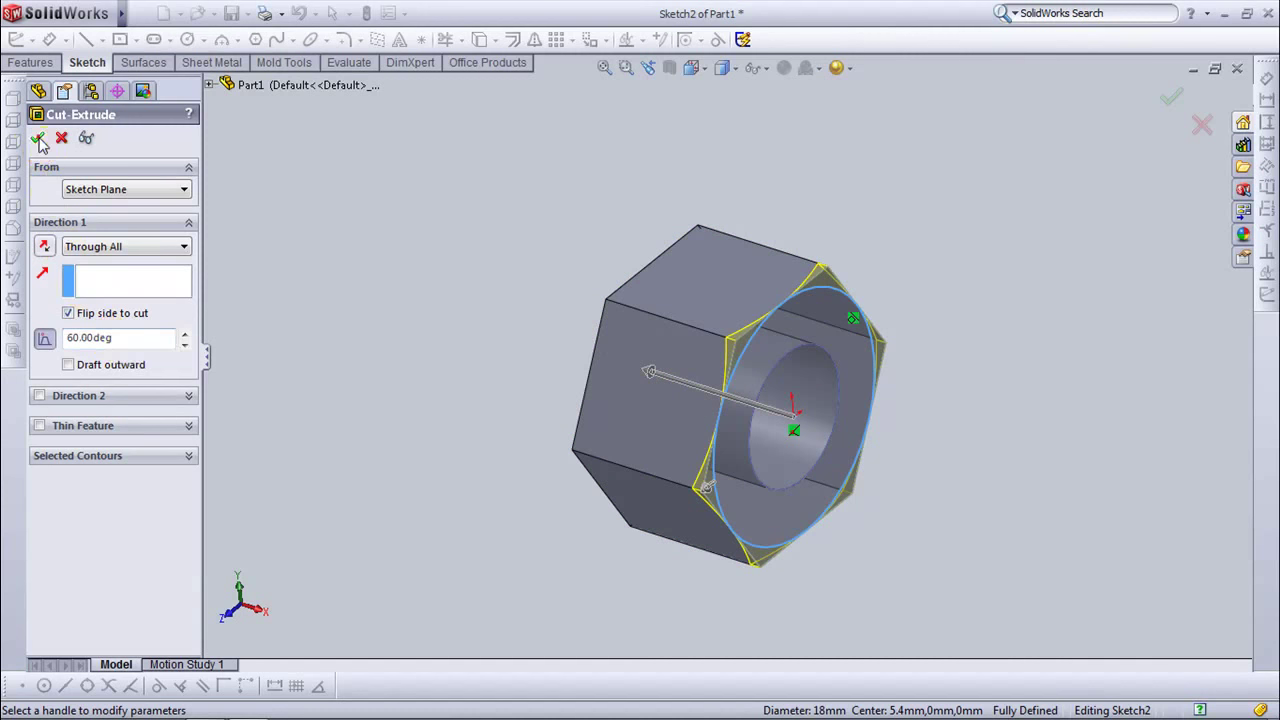
click(37, 137)
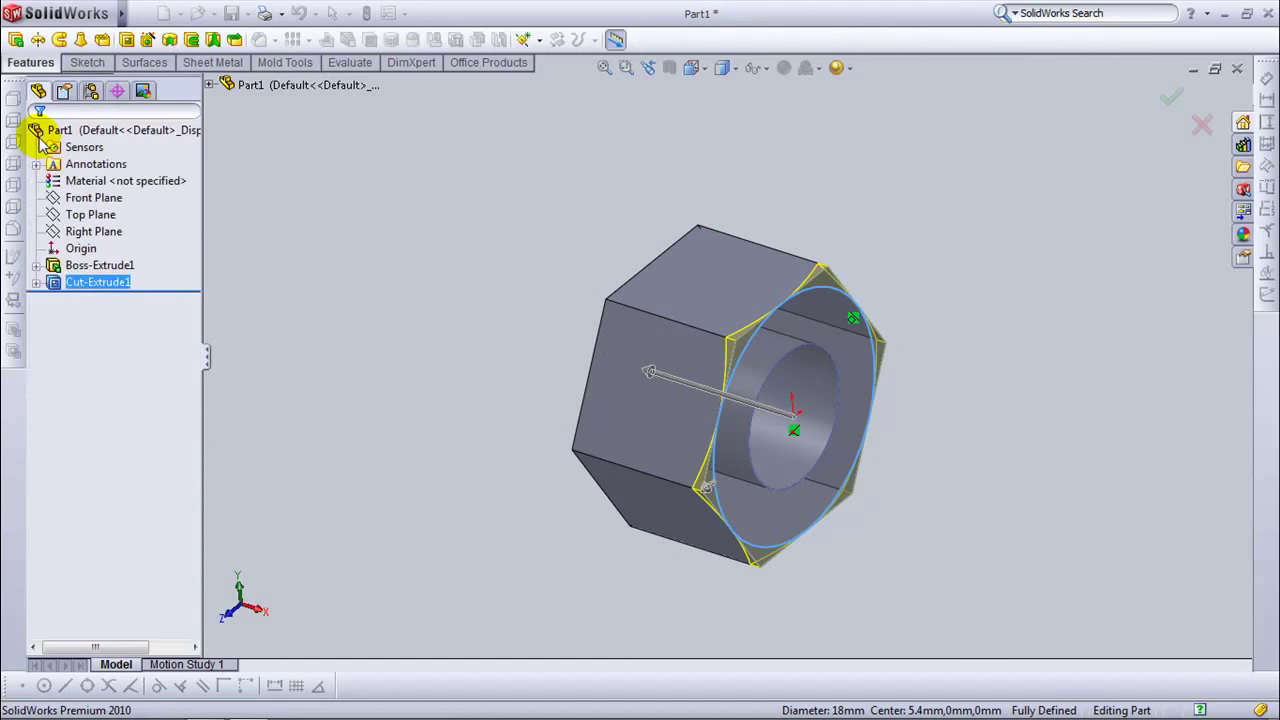
Step: Mirror Cut-Extrude1 across the Right Plane and orbit to check both ends
click(90, 232)
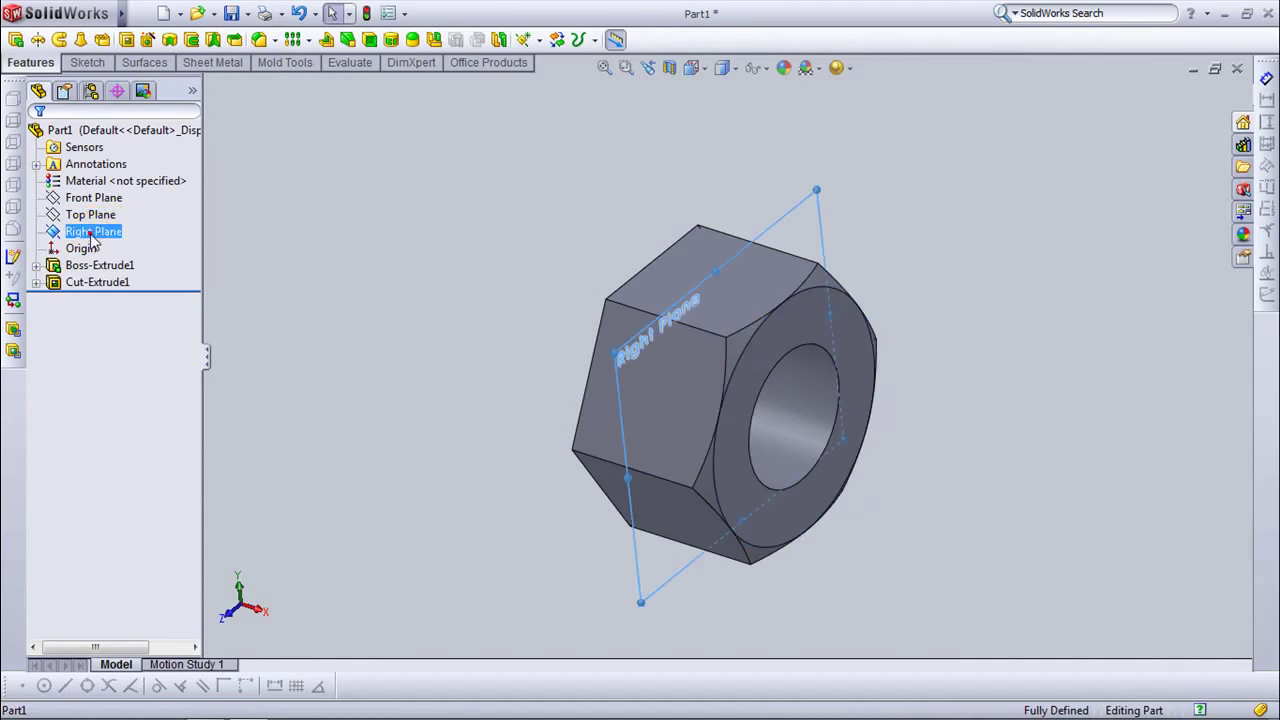
click(433, 40)
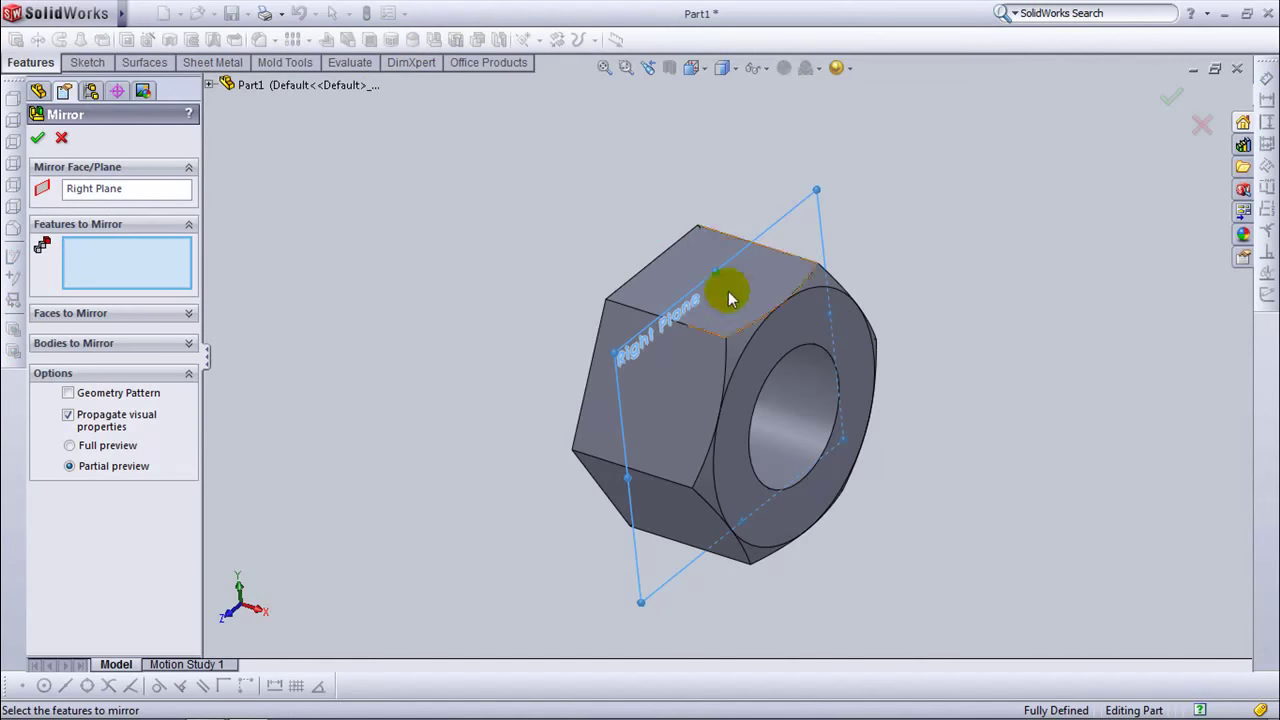
click(737, 340)
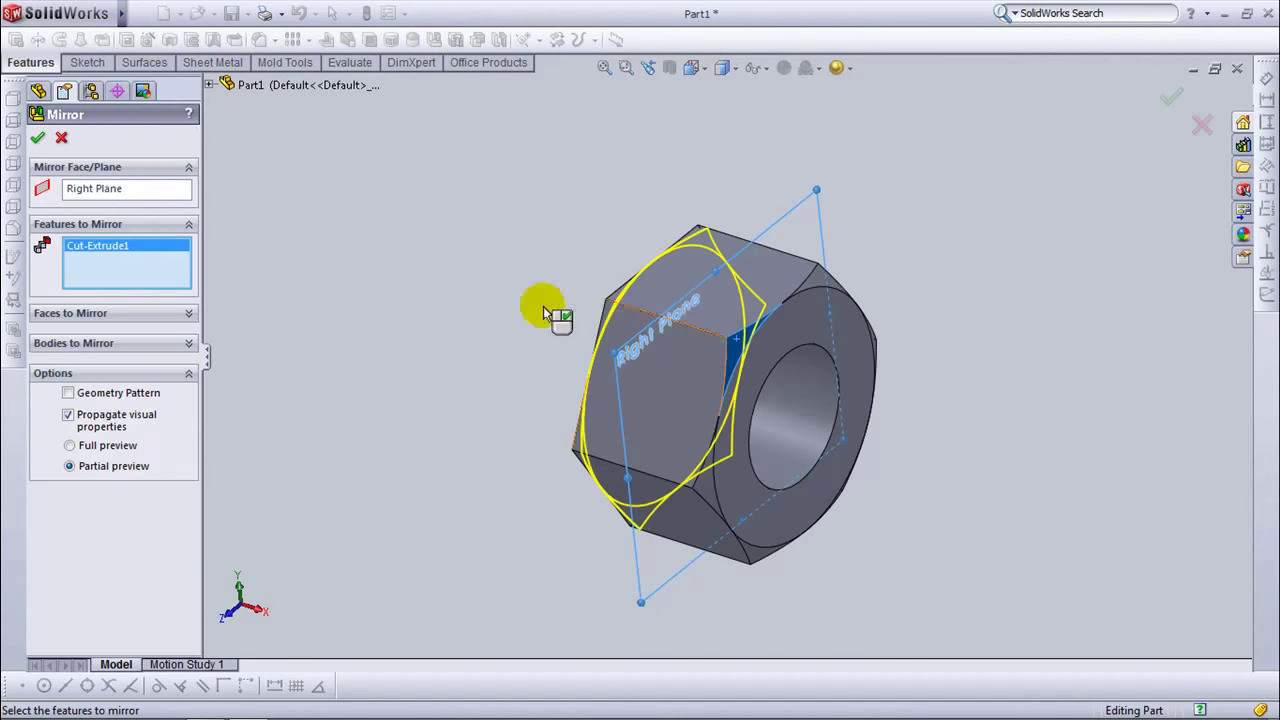
click(38, 140)
mouse_move(494, 257)
middle_down()
mouse_move(529, 243)
mouse_move(583, 251)
mouse_move(463, 205)
middle_up()
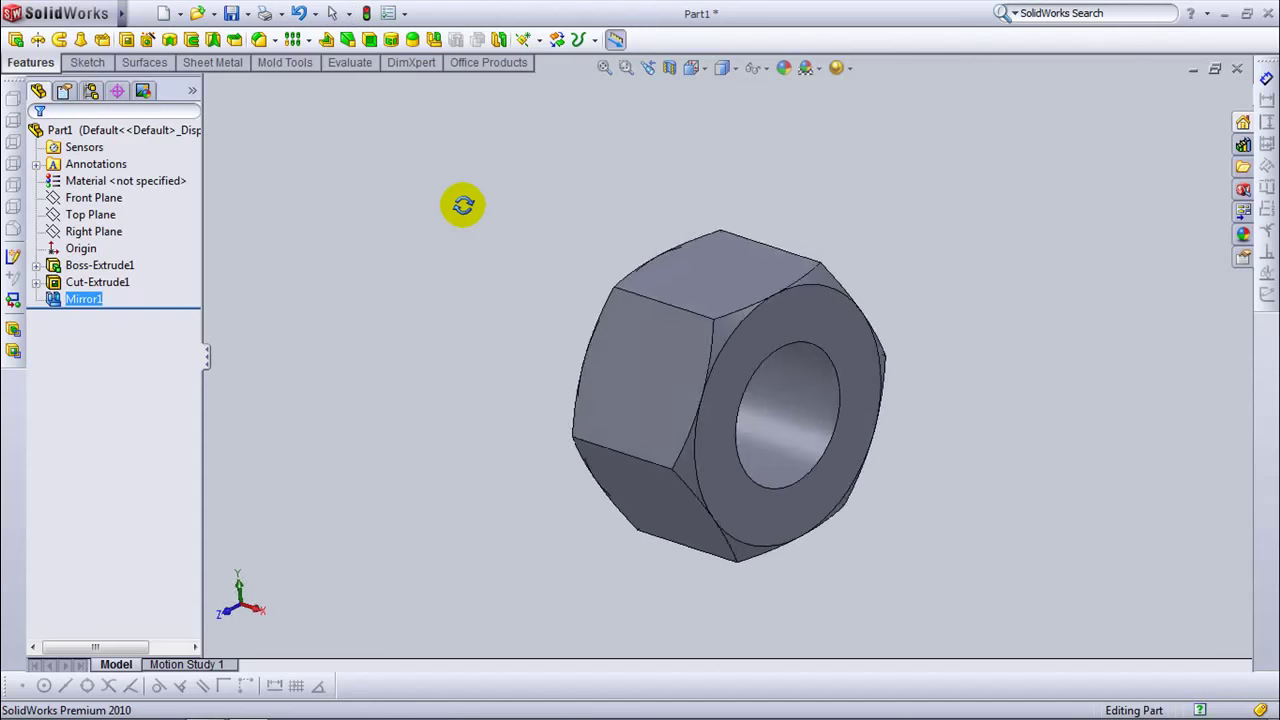
Step: Chamfer both edges of the through hole at 1.00 mm × 45°
click(275, 39)
click(295, 79)
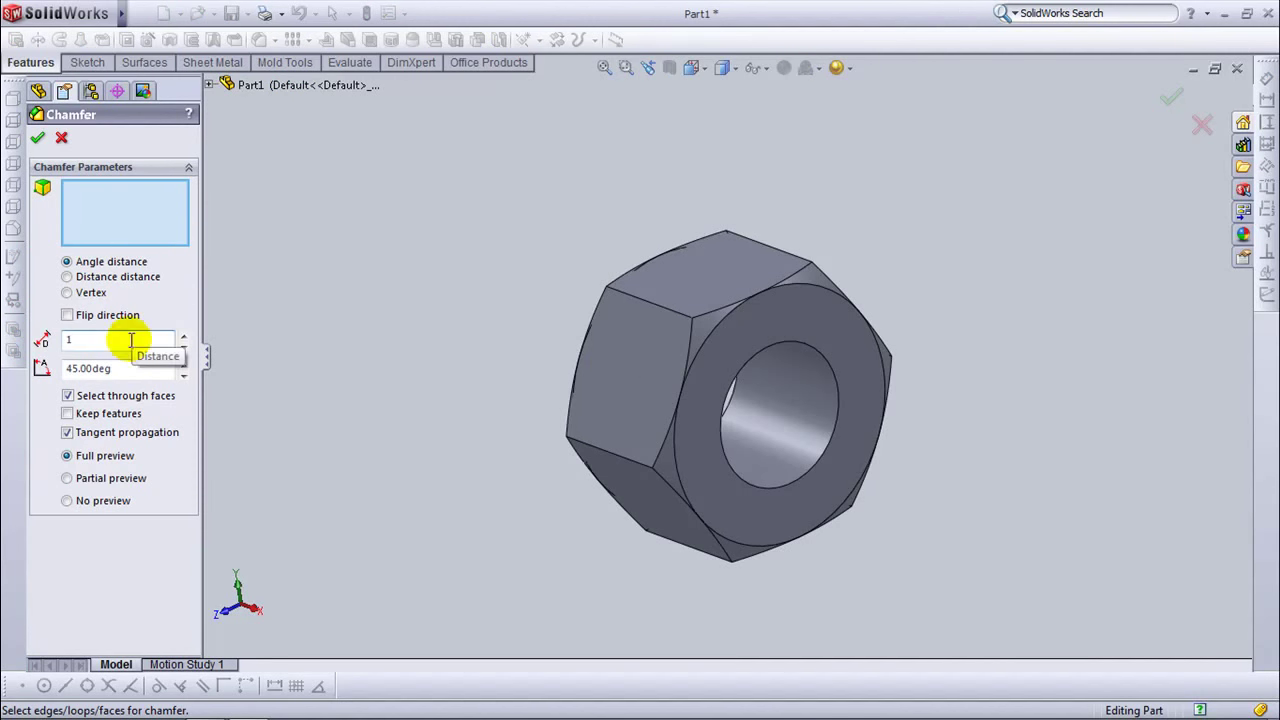
click(818, 348)
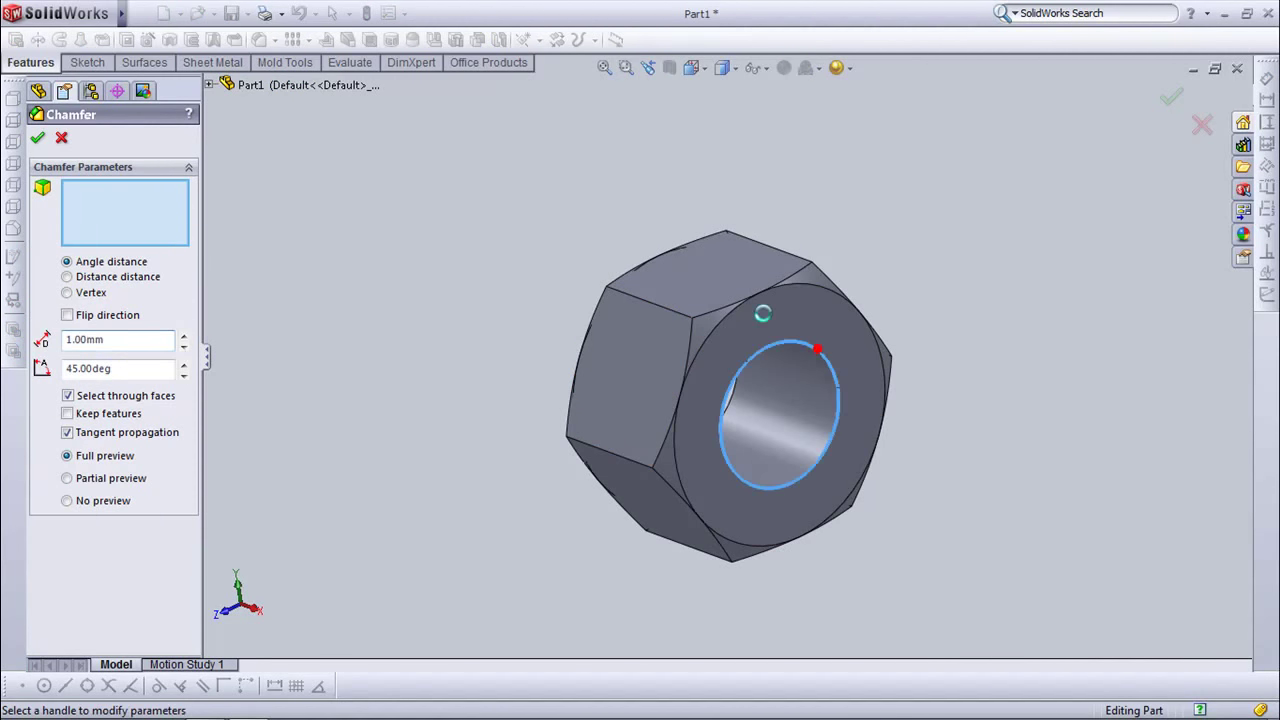
middle_drag(818, 348, 667, 270)
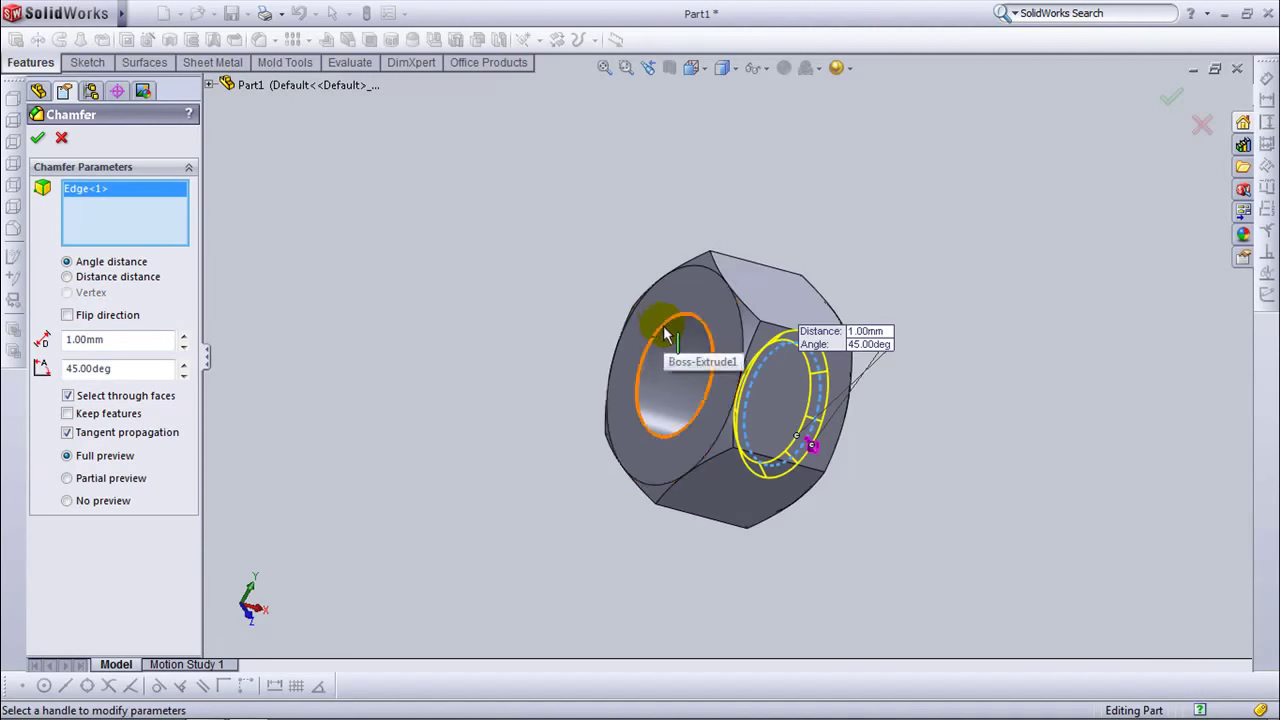
click(665, 330)
click(39, 140)
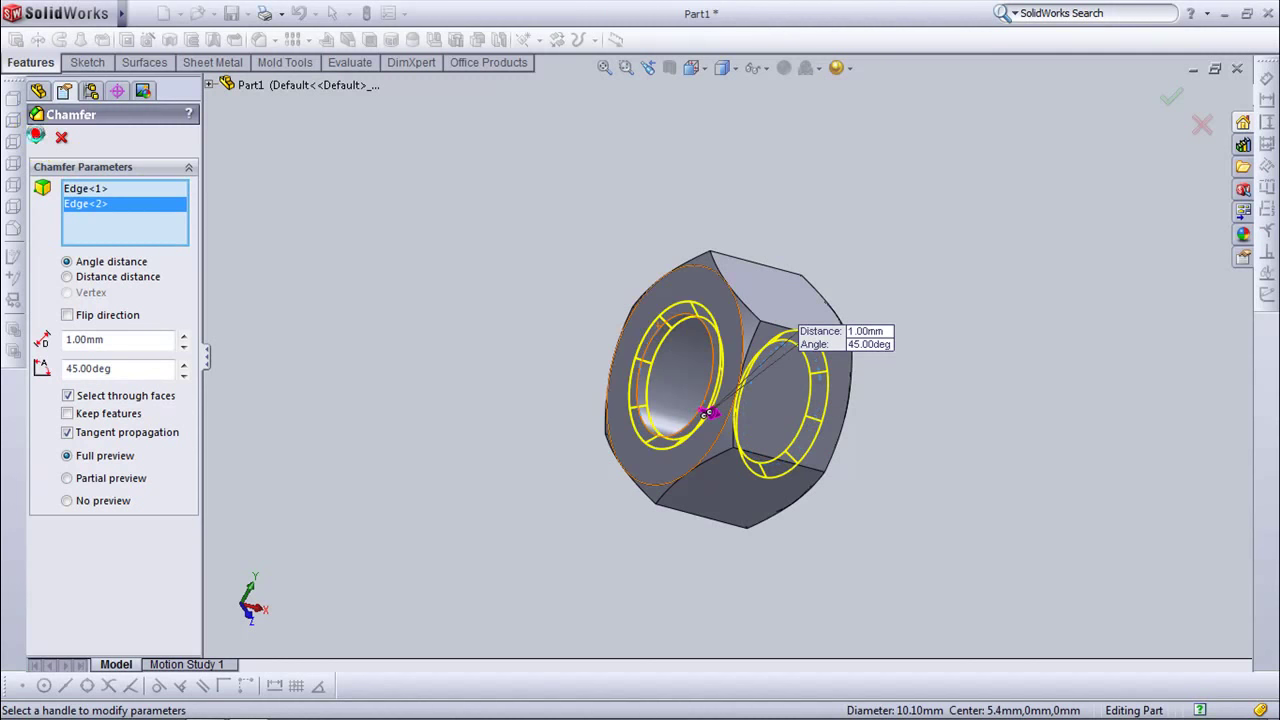
mouse_move(623, 214)
middle_down()
mouse_move(689, 197)
mouse_move(557, 187)
middle_up()
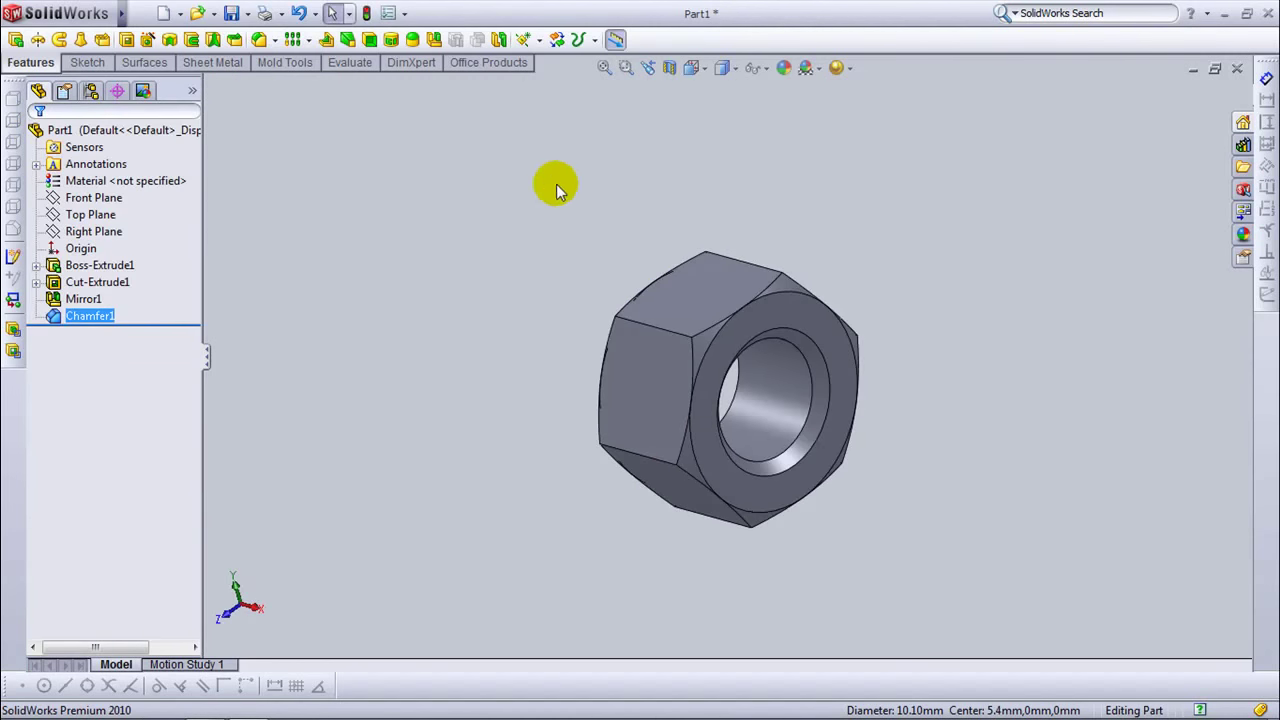
click(817, 318)
Step: Convert the inner hole edge into a Ø12.10 mm circle on the front face for the helix
click(593, 41)
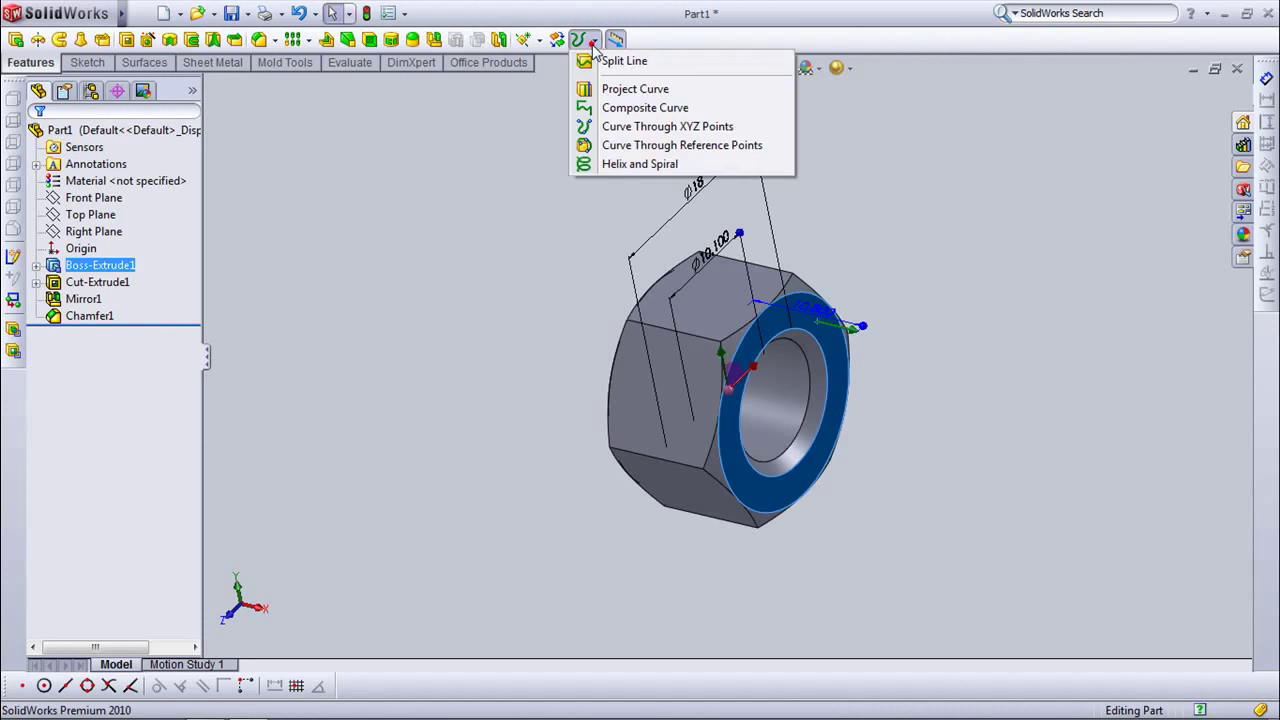
click(625, 163)
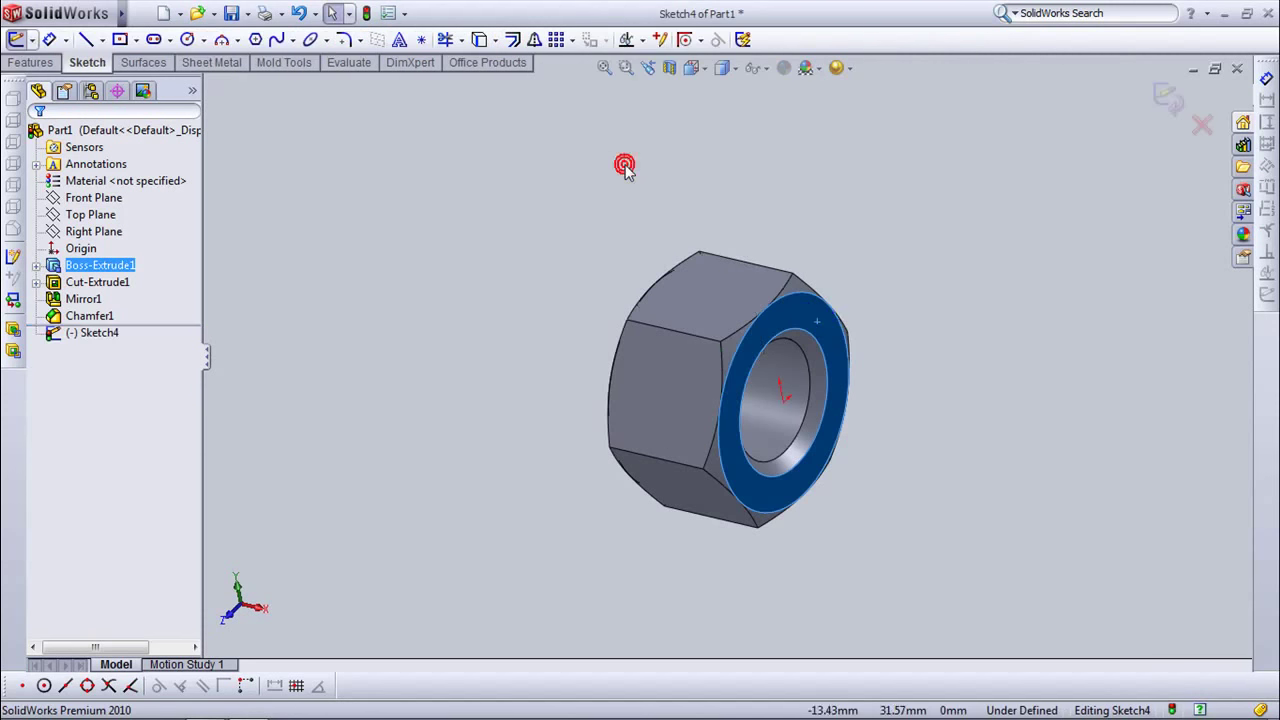
click(826, 360)
click(482, 39)
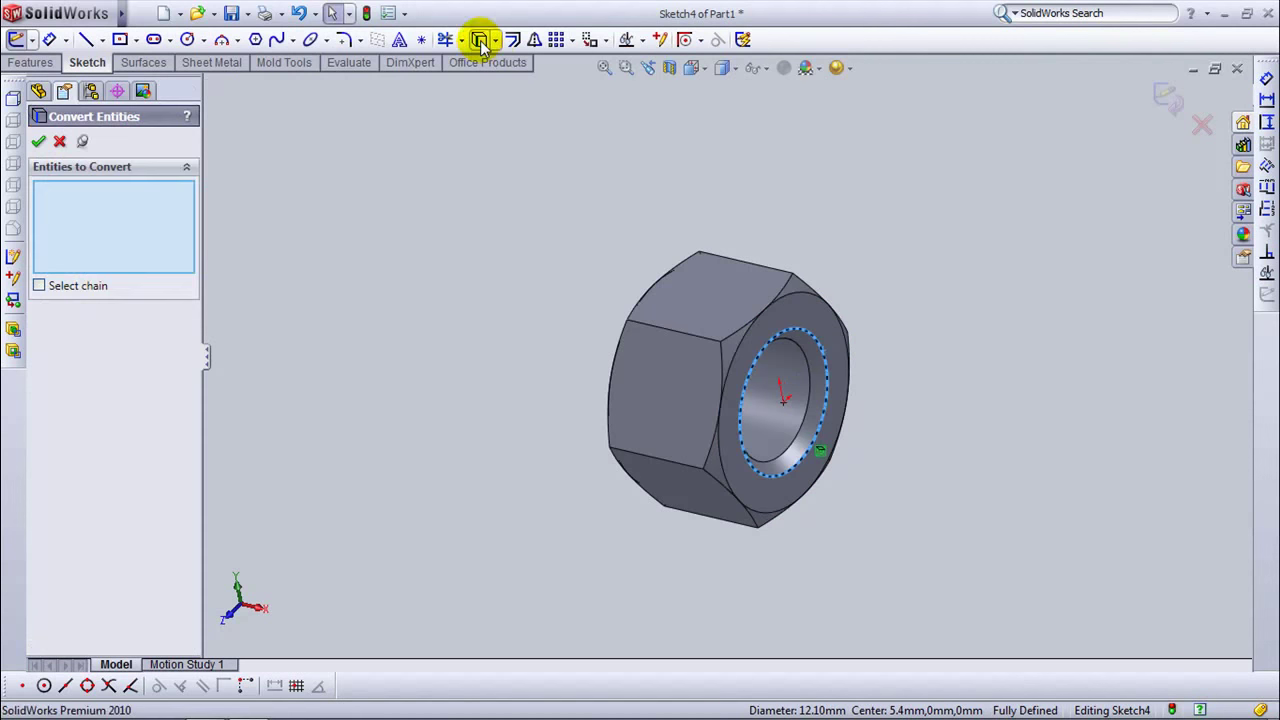
click(1170, 97)
click(1168, 98)
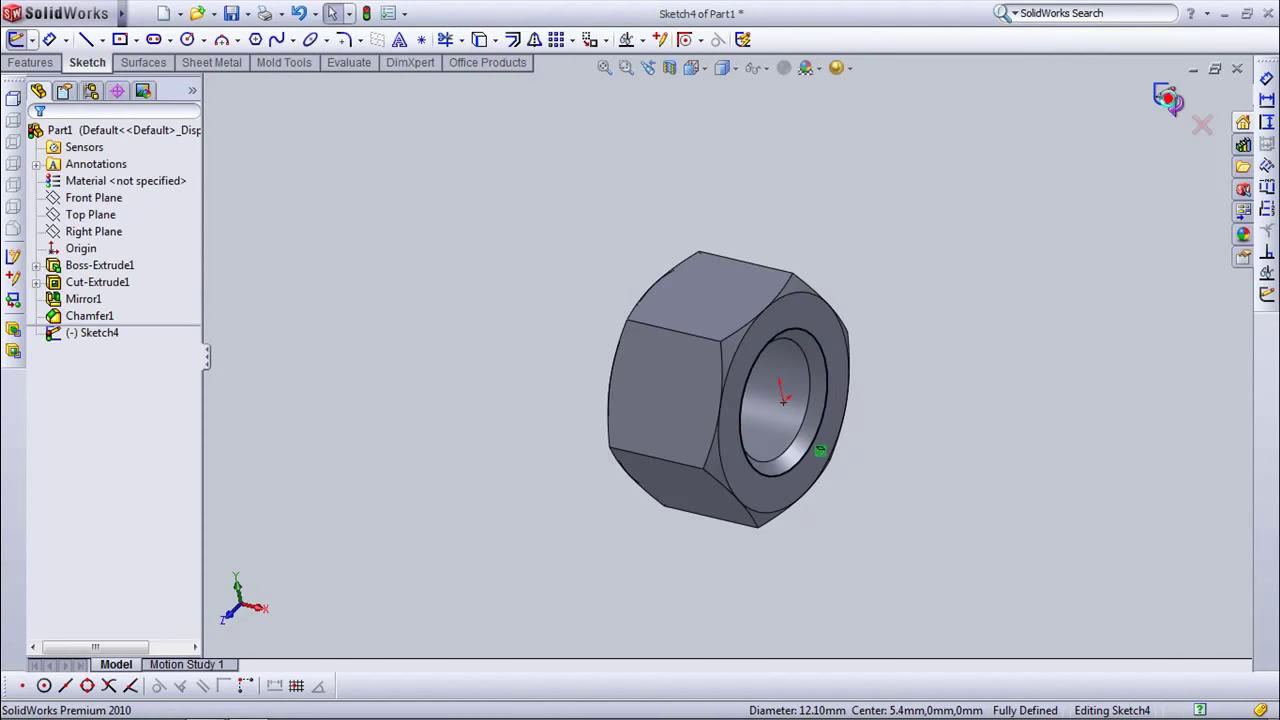
Step: Make the helix 12 mm high at 1.75 mm pitch, reversed, starting at 0°
click(182, 191)
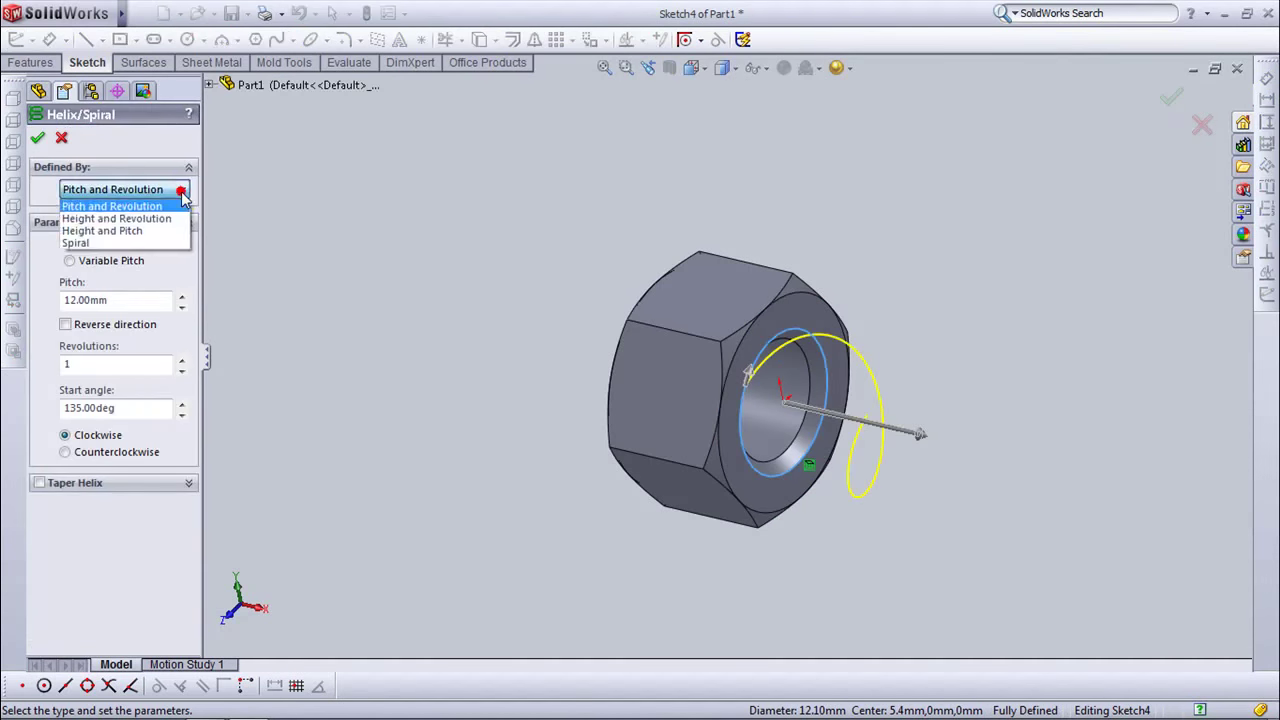
click(165, 230)
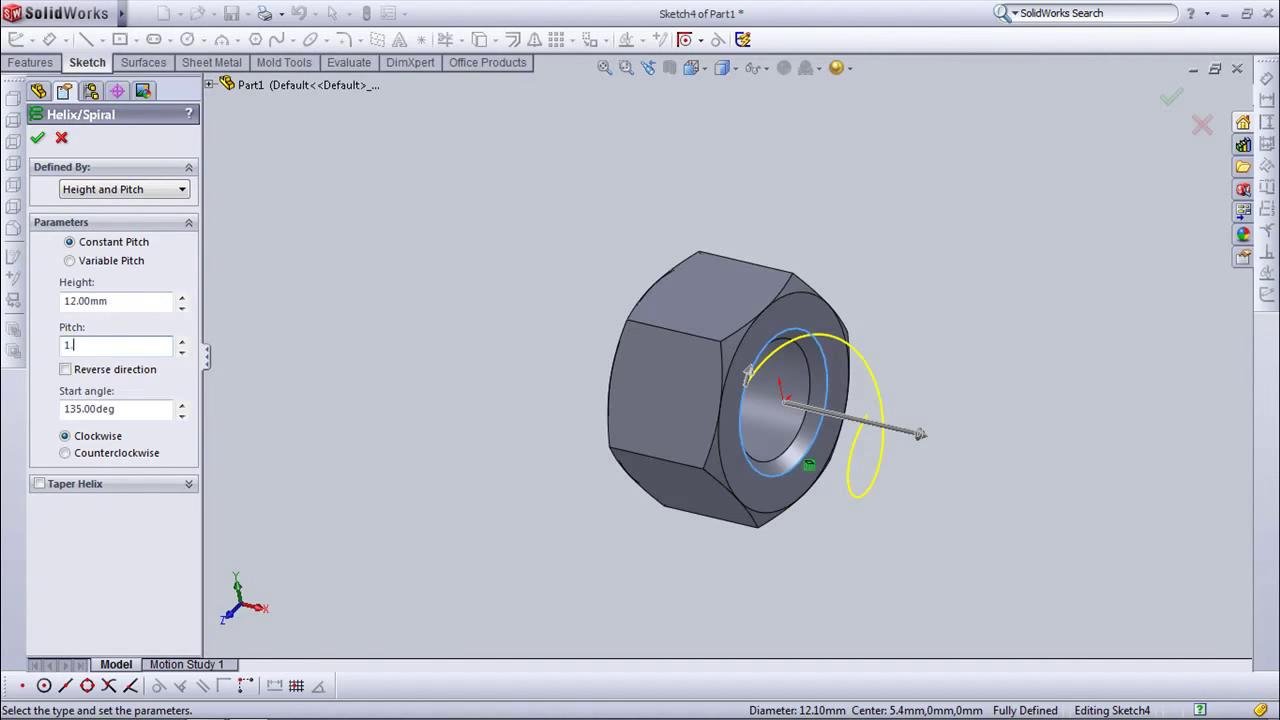
click(115, 345)
text(75)
key(Tab)
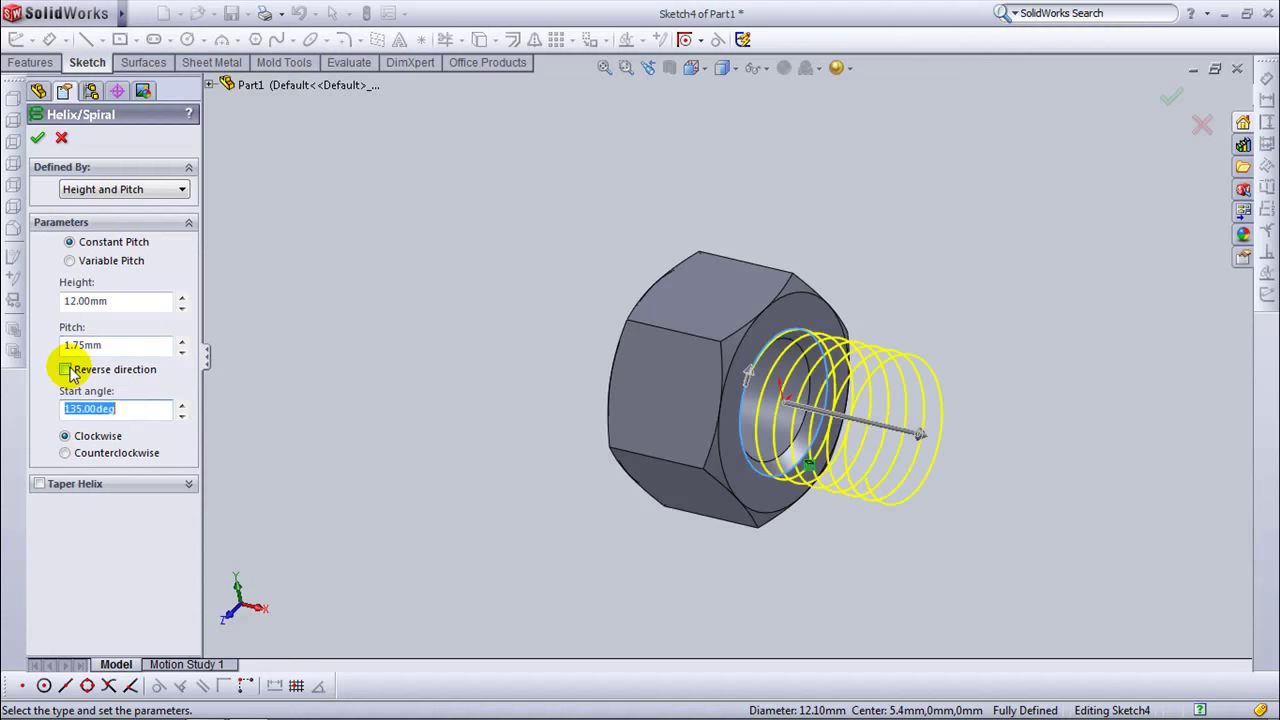
click(66, 369)
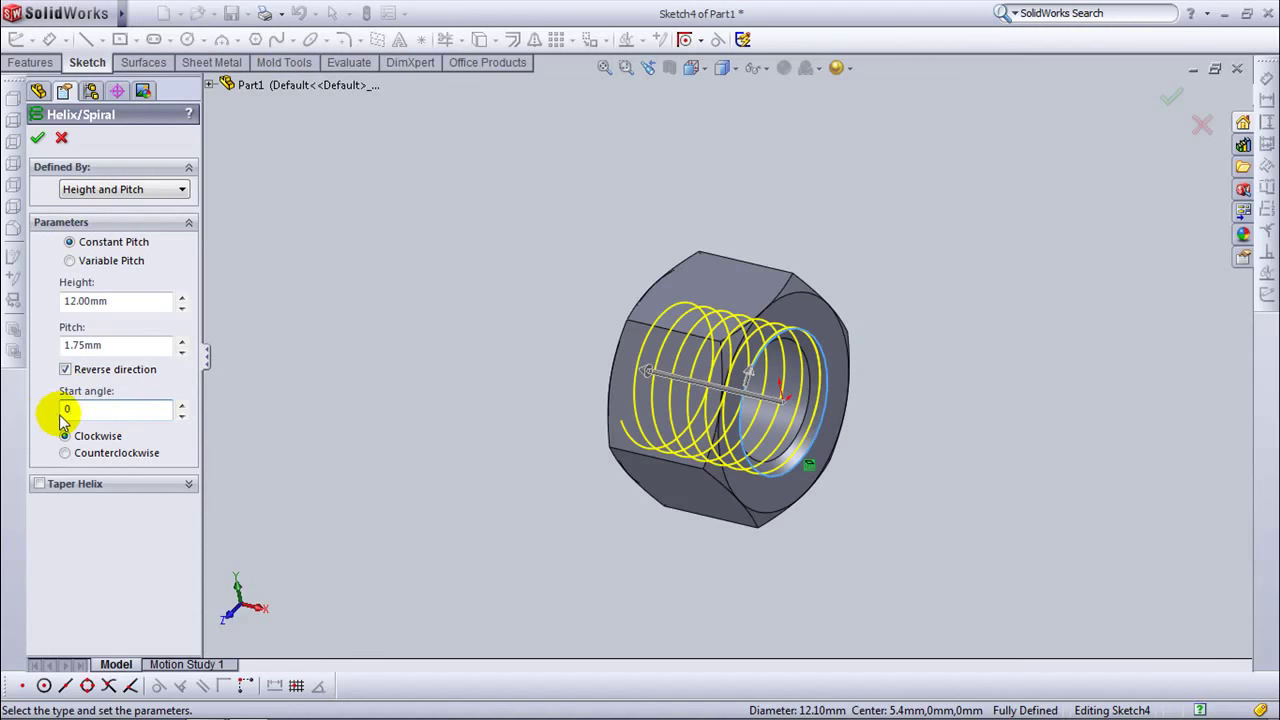
key(Tab)
click(36, 139)
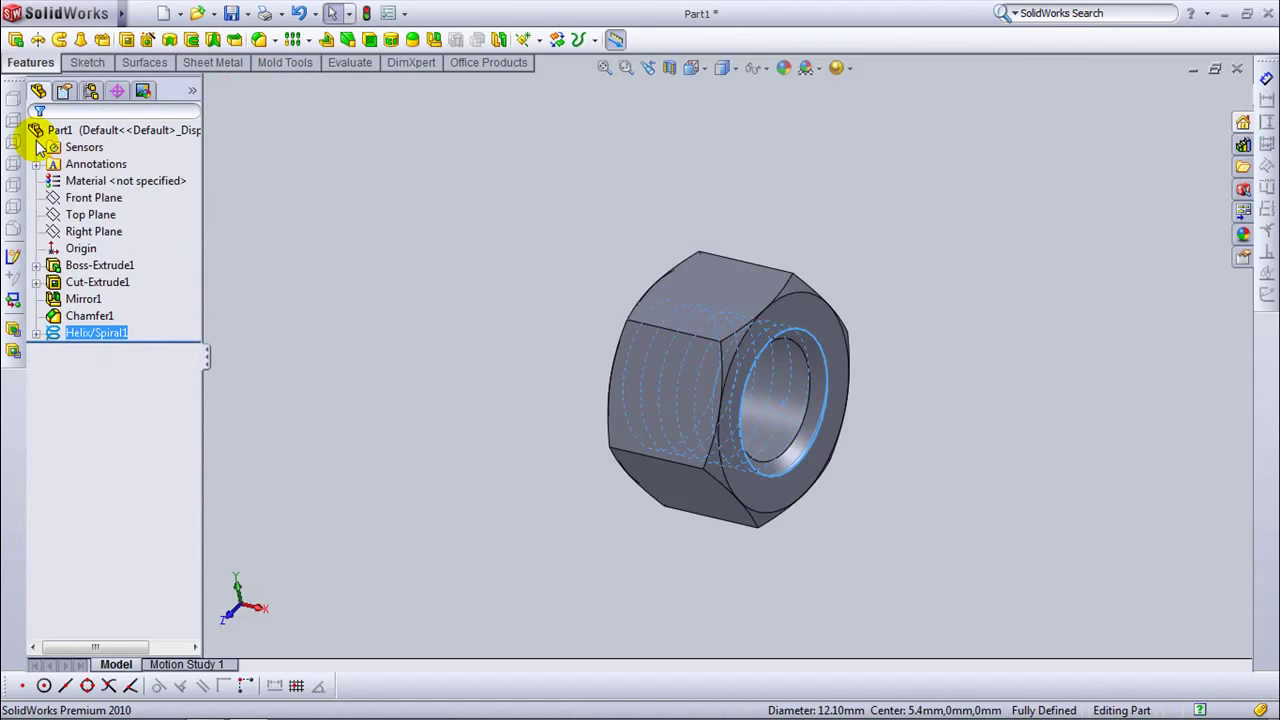
Step: Start a sketch on the Top Plane and view it Normal To
click(90, 216)
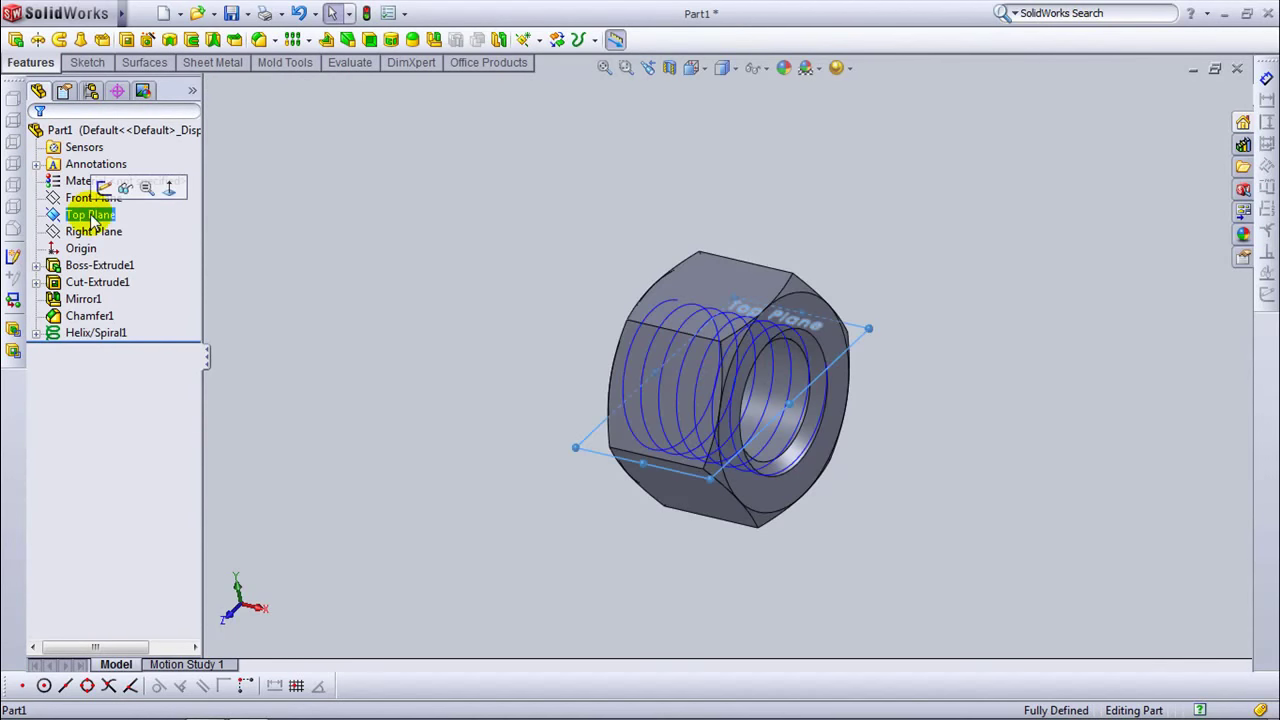
click(88, 66)
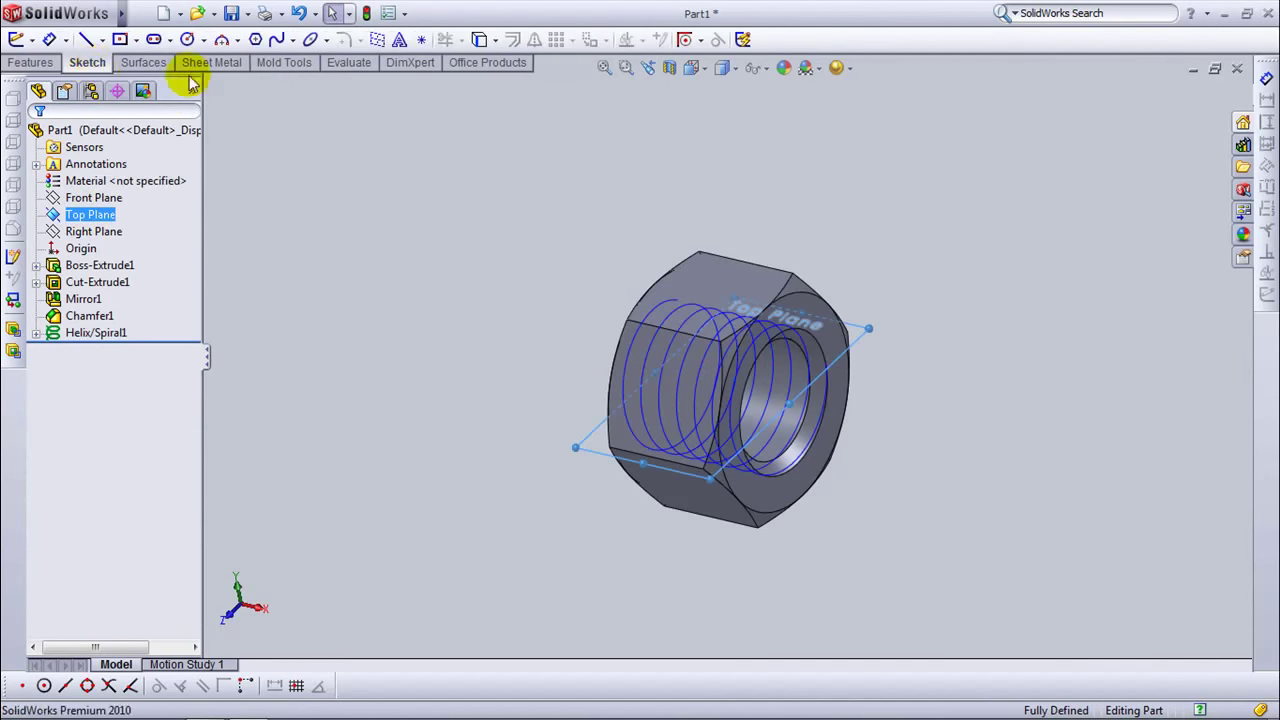
click(17, 42)
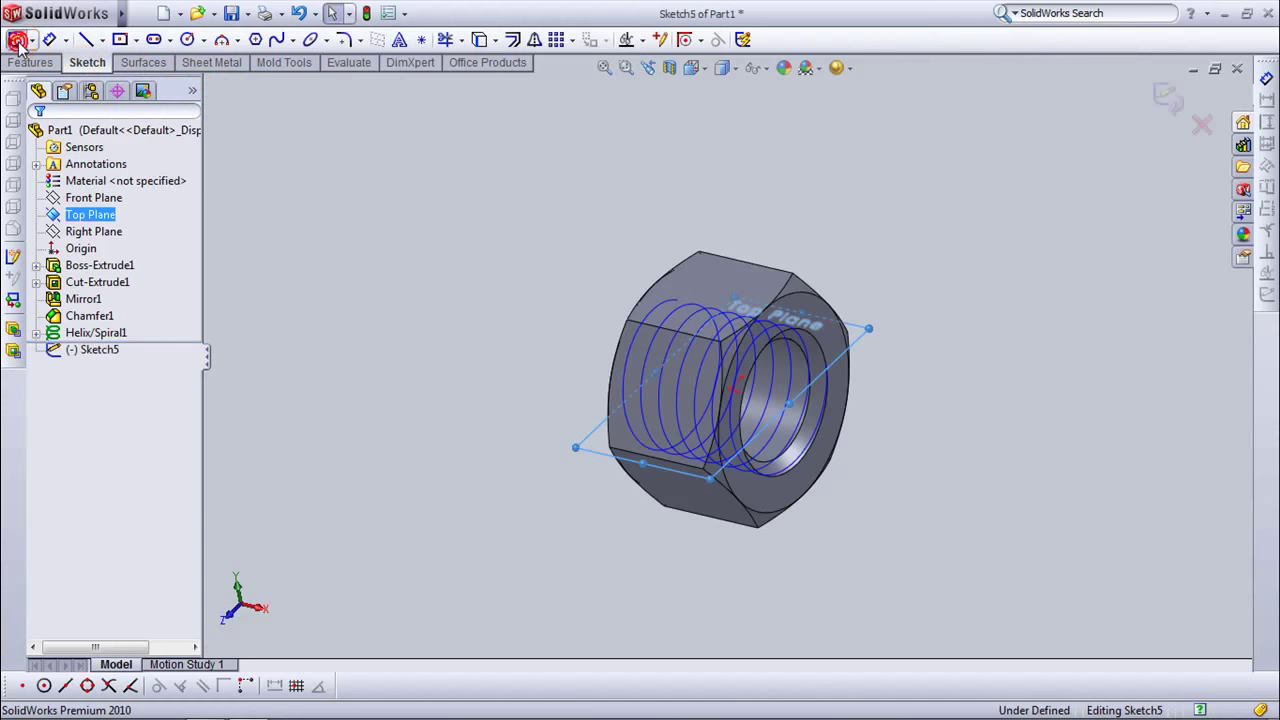
click(256, 40)
click(692, 67)
click(790, 145)
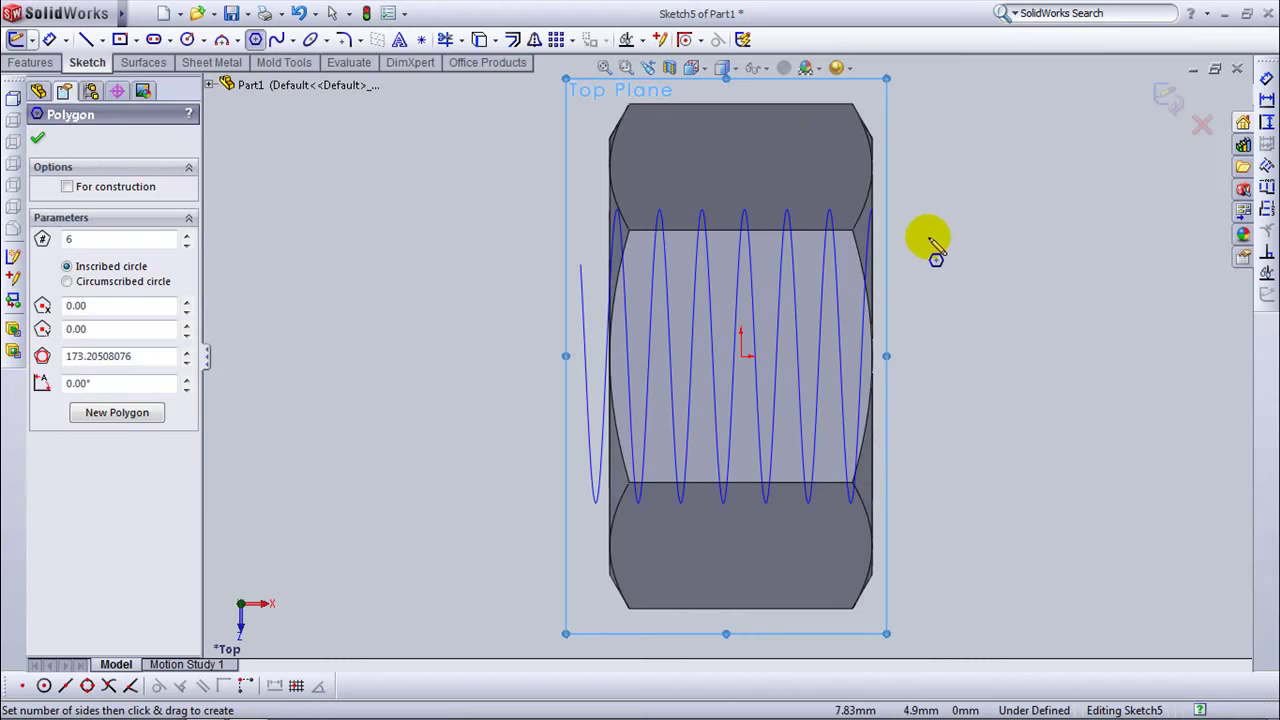
Step: Draw a small three-sided polygon beside the nut's right bore edge
scroll(930, 245, down, 3)
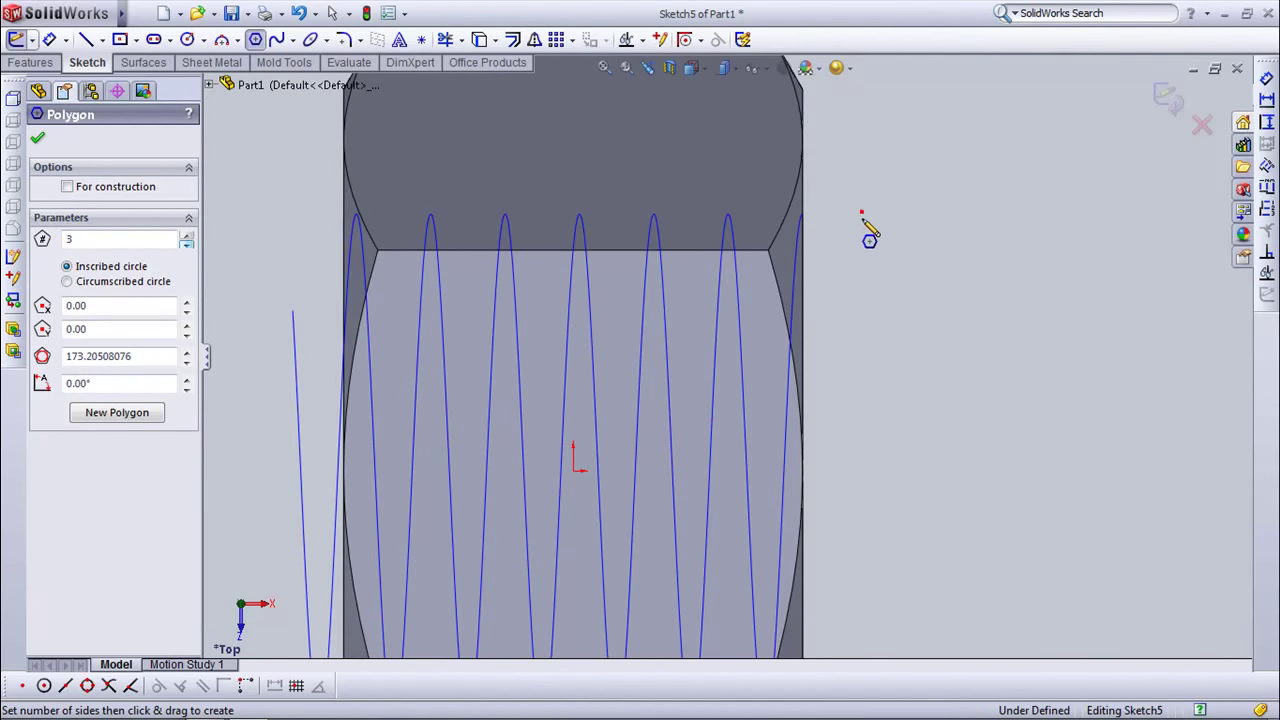
drag(862, 213, 866, 177)
click(864, 177)
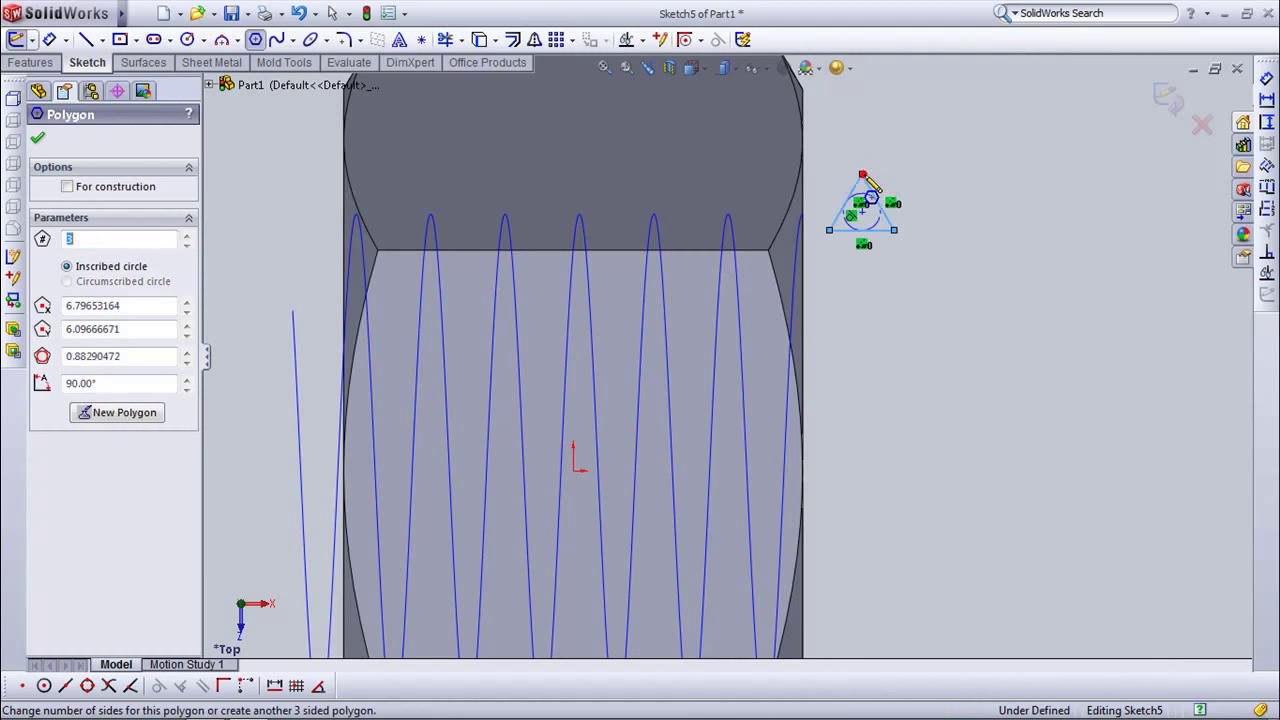
click(52, 40)
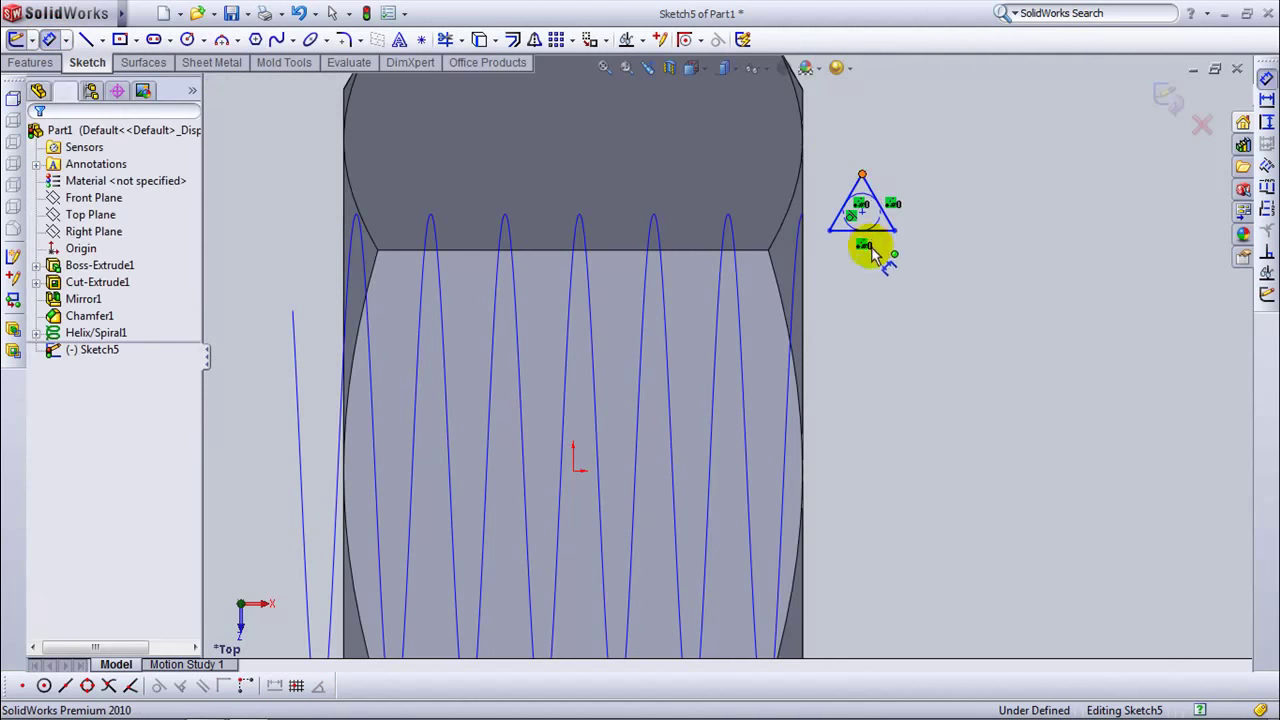
Step: Dimension the triangle's top vertex 6 mm from the origin
click(862, 175)
click(573, 471)
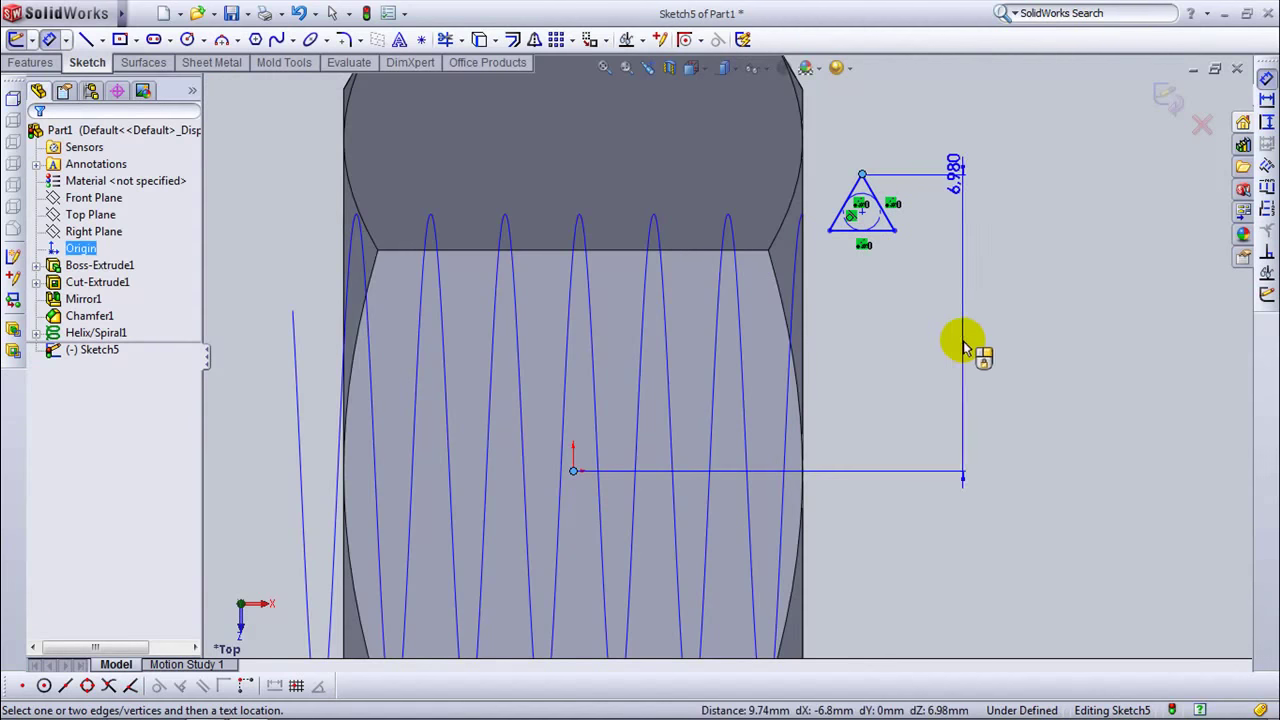
click(963, 345)
text(6)
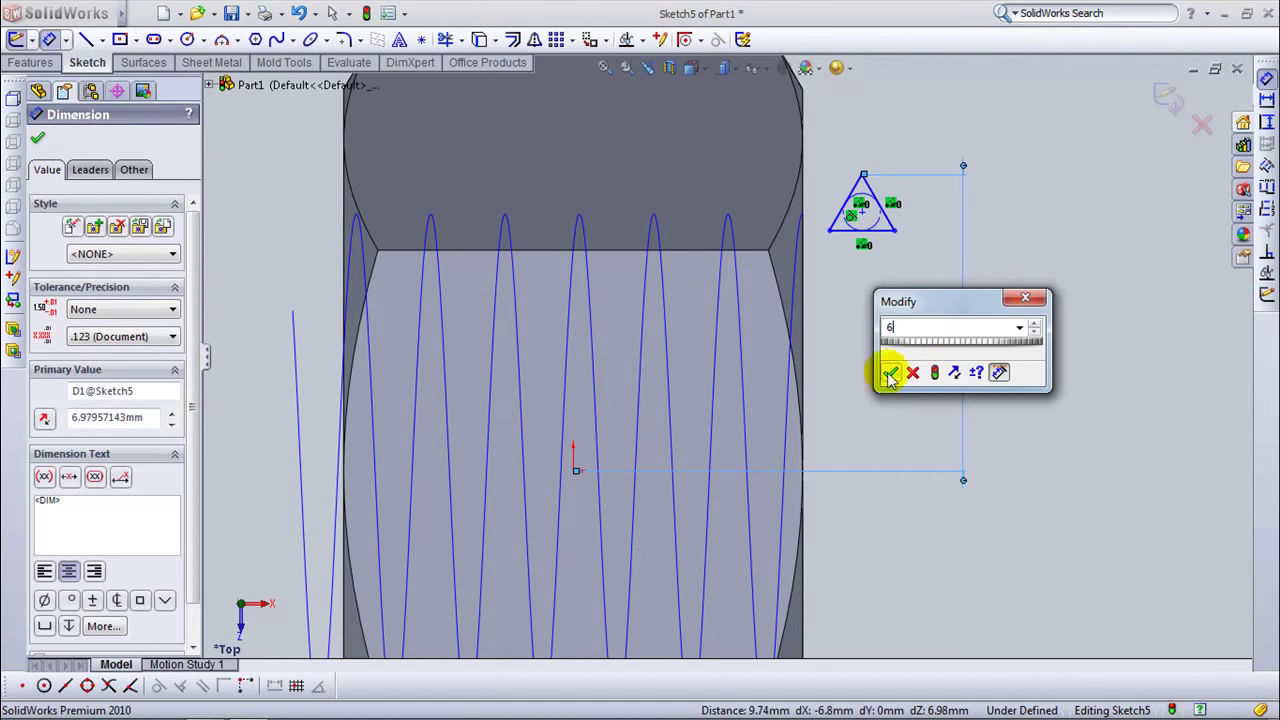
click(889, 374)
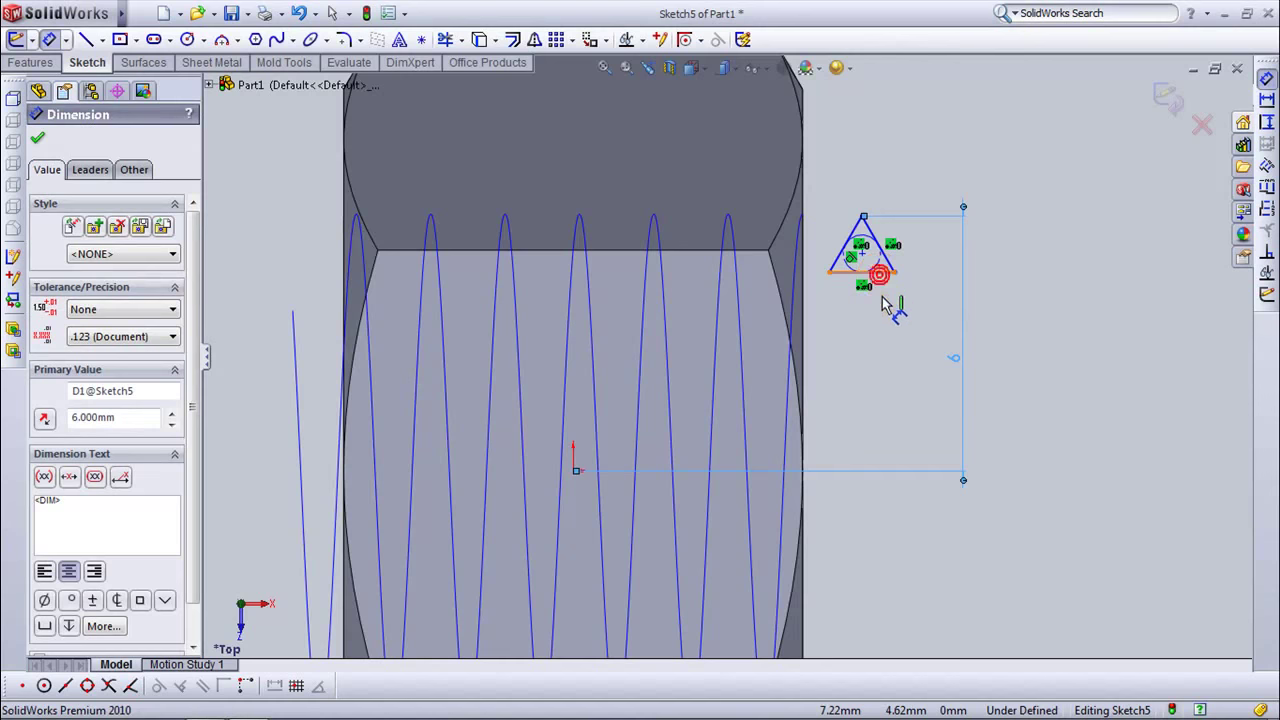
Step: Dimension the triangle's bottom edge to 1.5 mm wide
click(883, 305)
click(892, 332)
text(1.5)
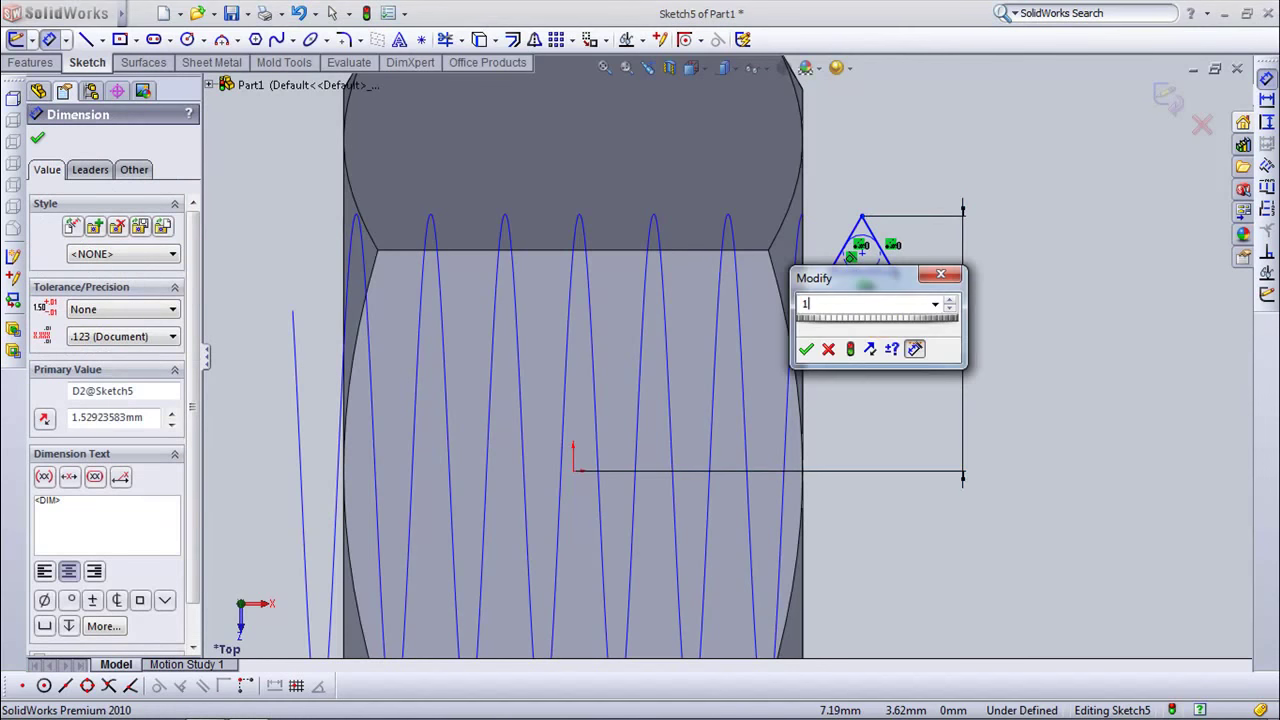
click(808, 349)
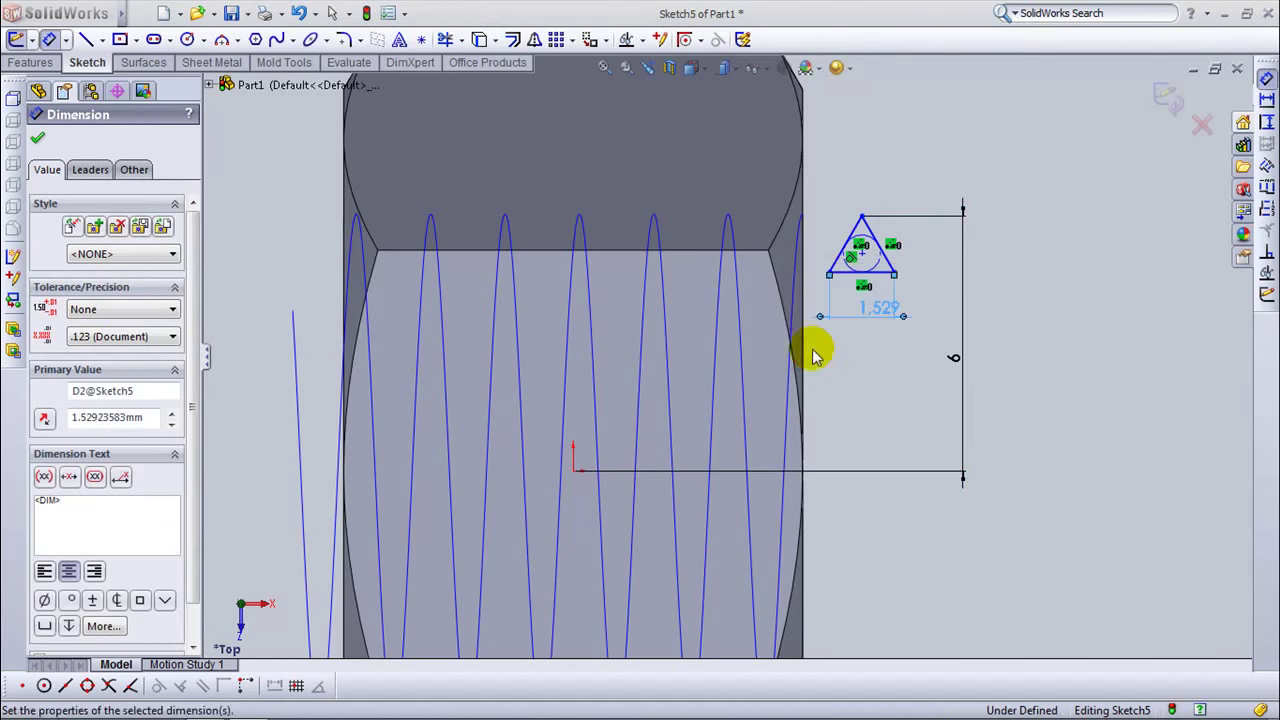
click(37, 143)
click(641, 40)
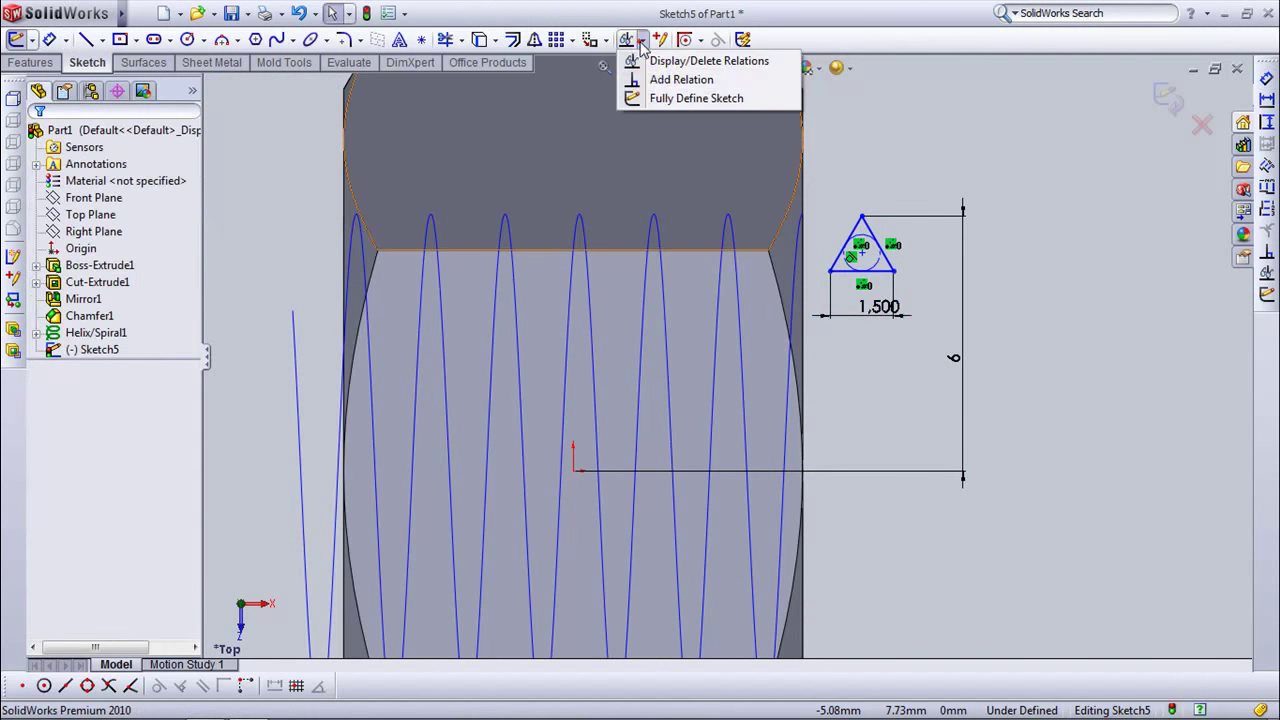
Step: Make the triangle's lower-left corner coincident with the bore edge
click(680, 80)
click(830, 271)
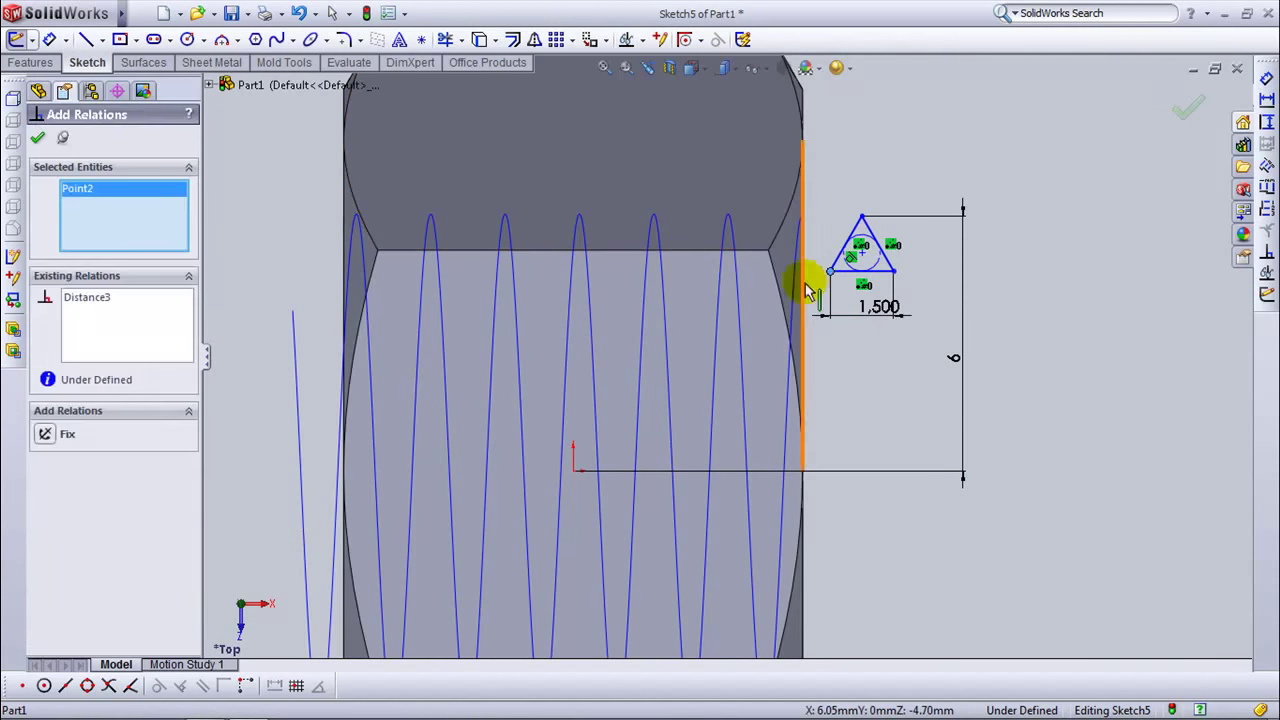
click(806, 285)
click(44, 455)
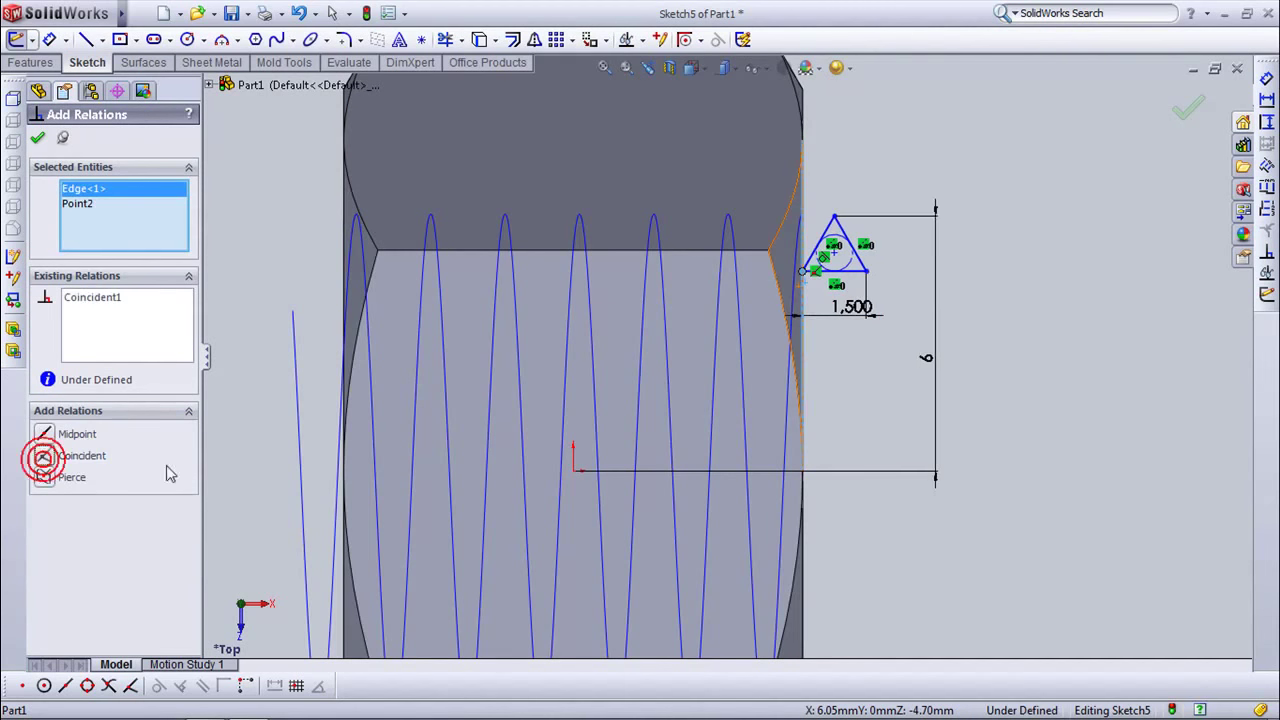
Step: Make the triangle's base horizontal, exit Sketch5, and view the nut at an angle
click(864, 290)
click(853, 271)
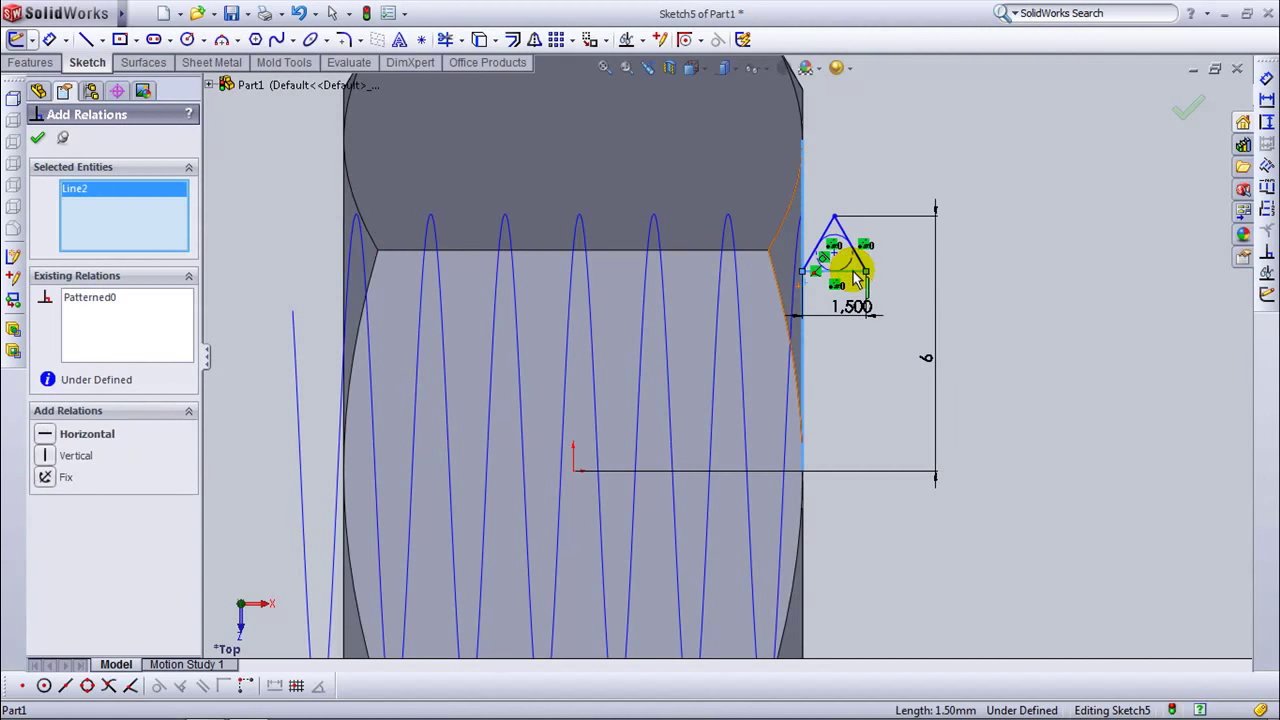
click(44, 437)
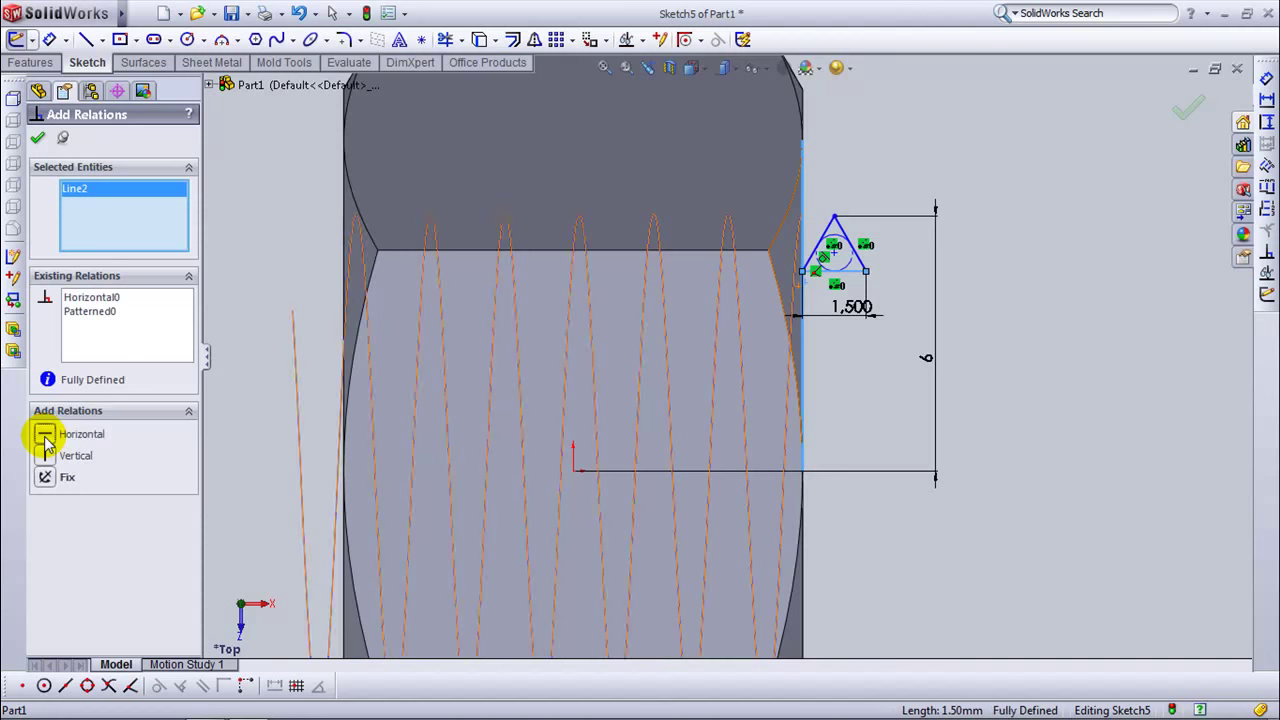
click(37, 141)
click(1168, 100)
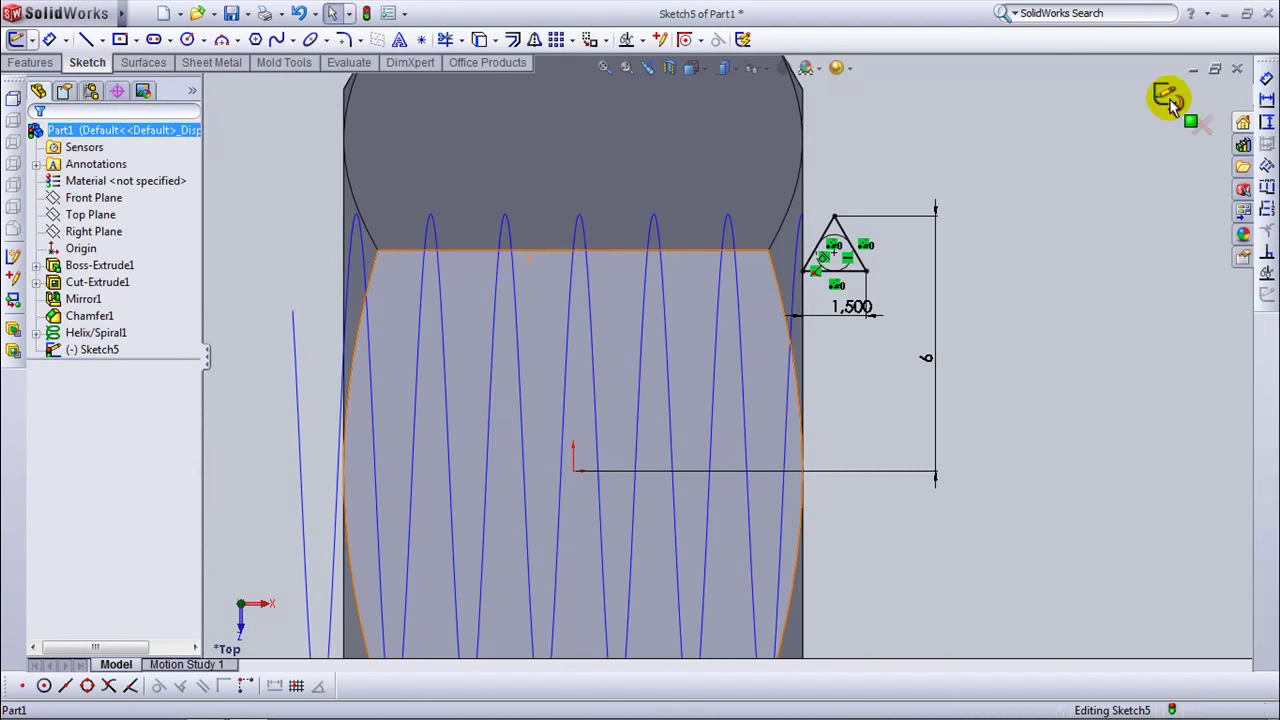
scroll(1030, 365, up, 3)
mouse_move(991, 400)
middle_down()
mouse_move(930, 383)
mouse_move(914, 417)
middle_up()
Step: Create a swept cut with Sketch5 as profile and Helix/Spiral1 as path
click(26, 64)
click(86, 66)
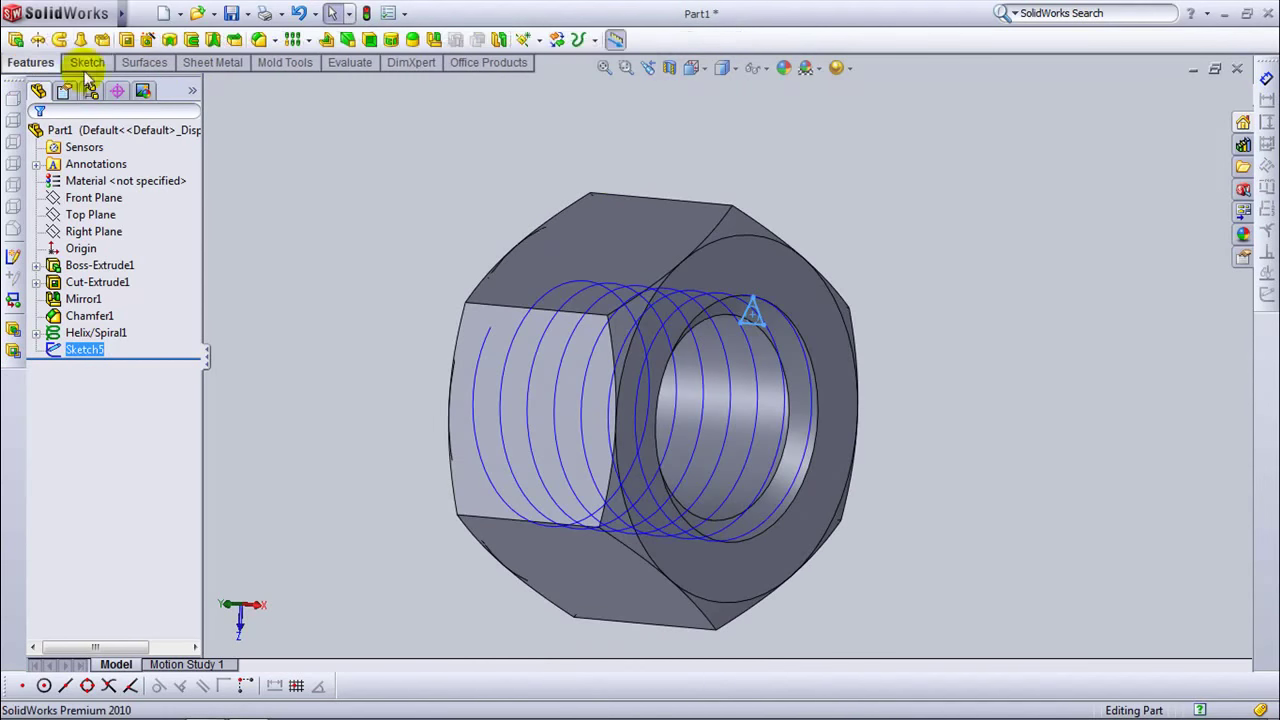
click(193, 44)
click(180, 205)
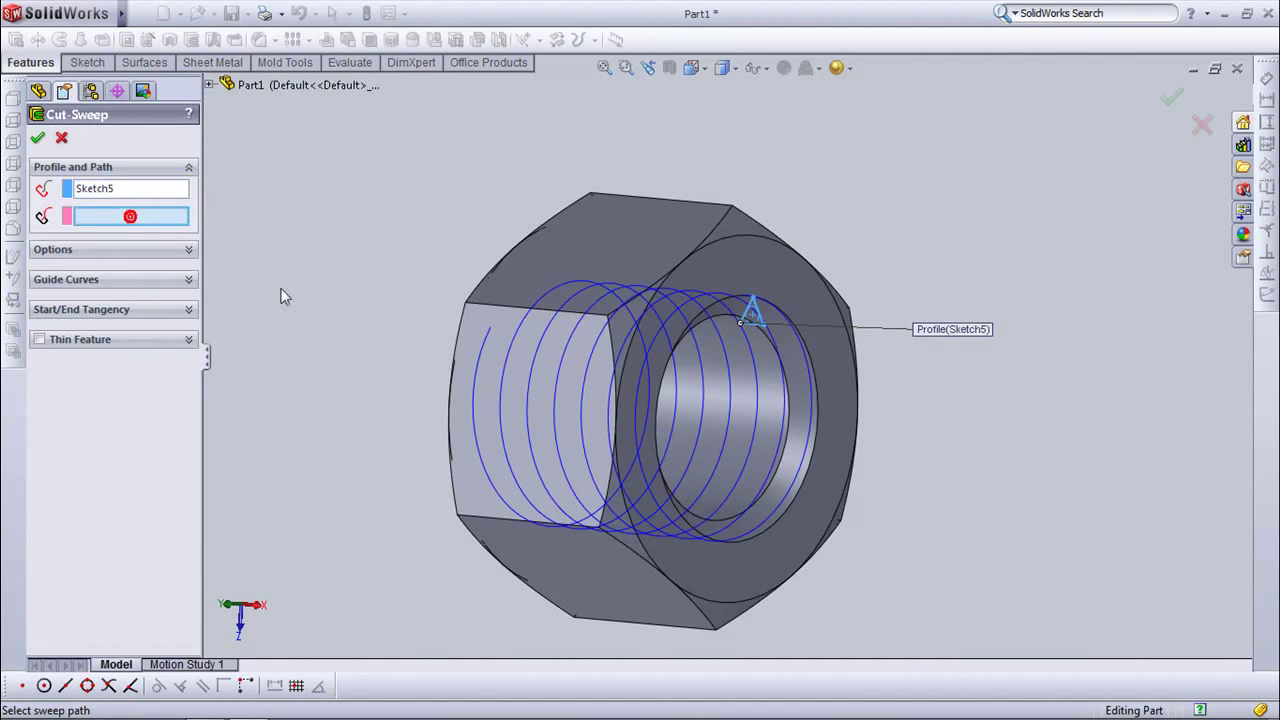
click(746, 346)
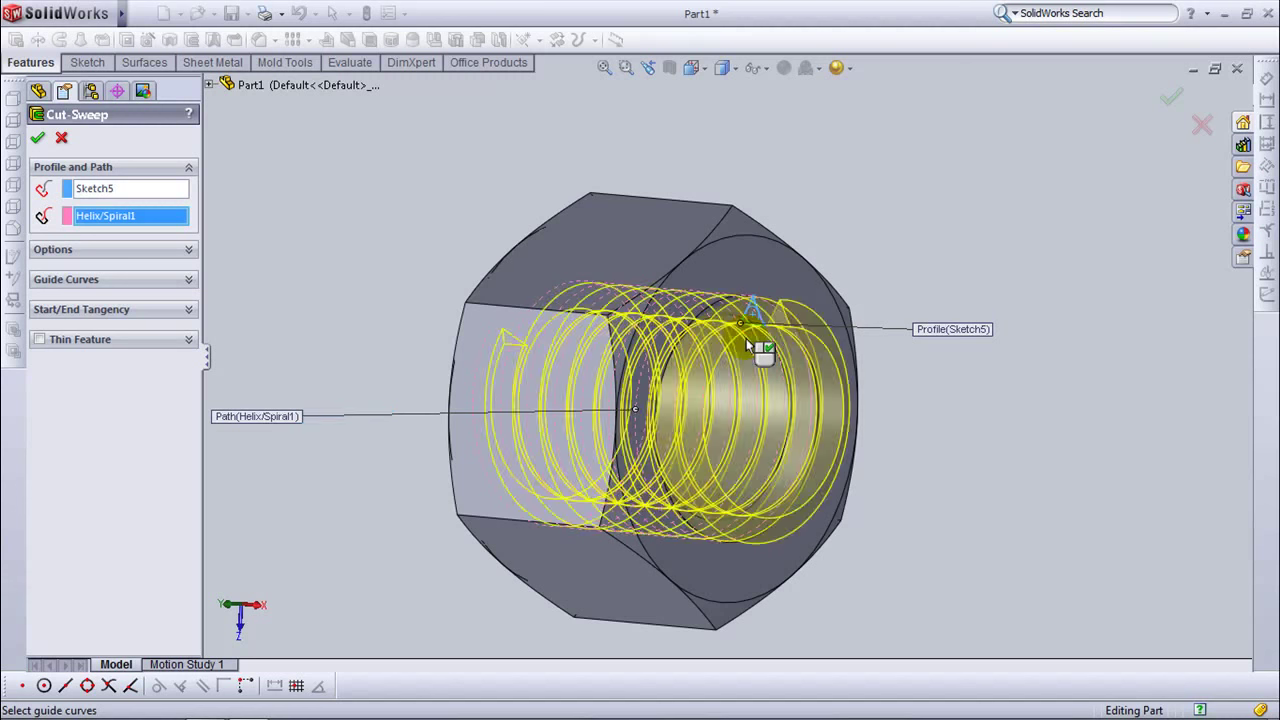
key(Return)
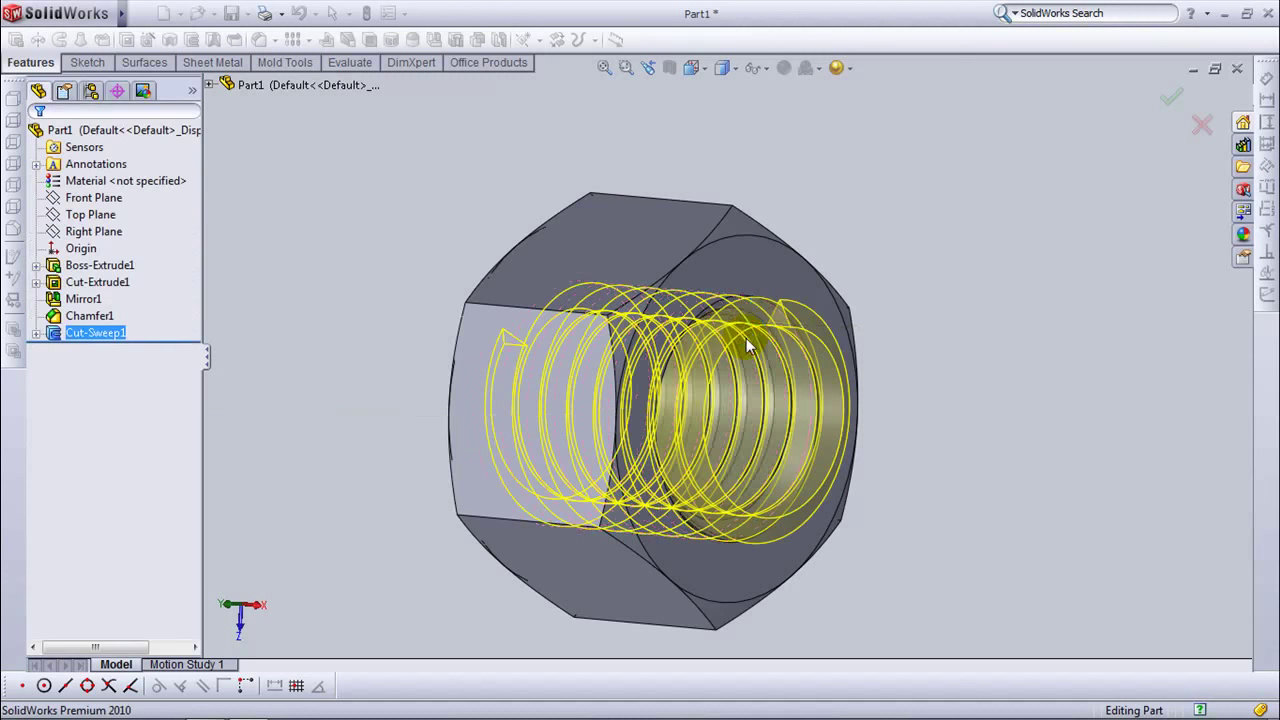